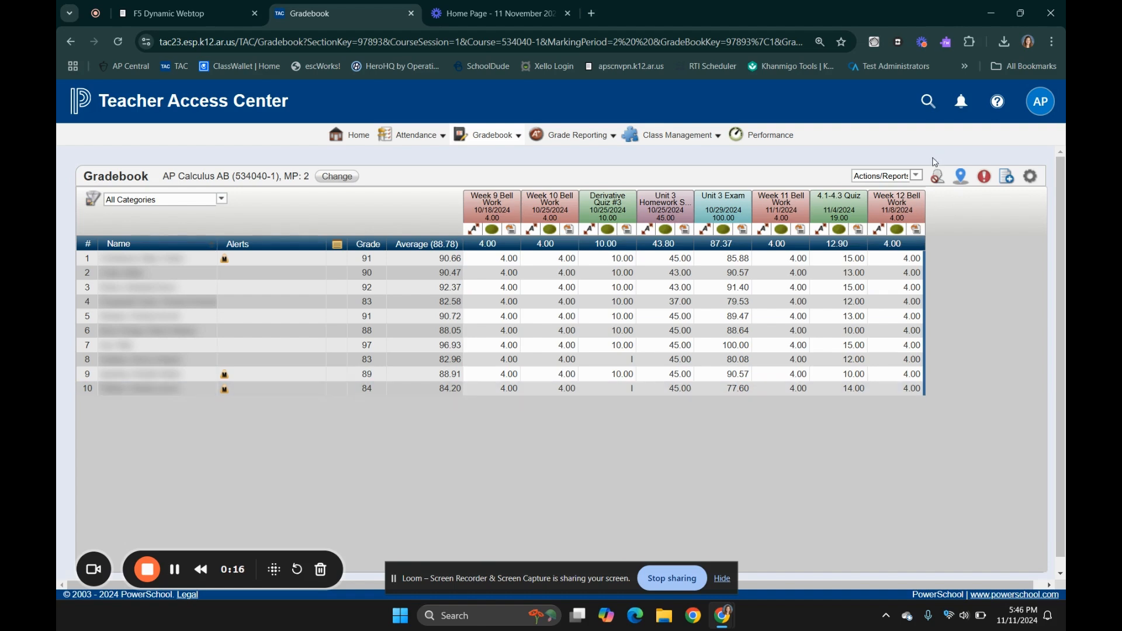
- Open the Assignment Average report options and set the values basis to Points and the chart type to 3D Bar Chart
click(916, 177)
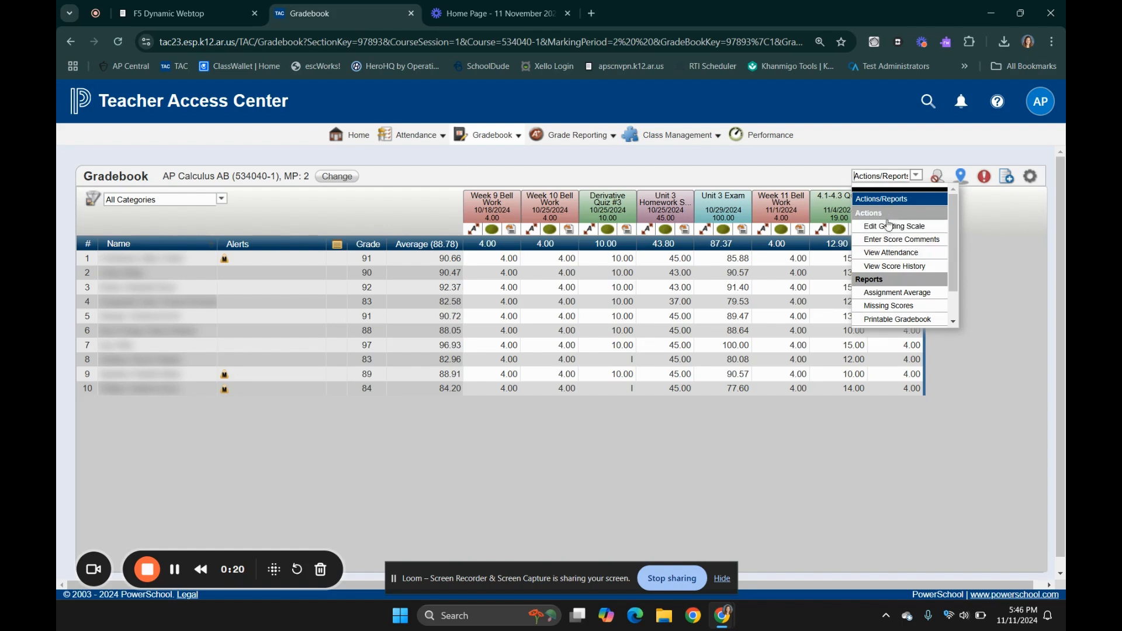
scroll(930, 262, down, 1)
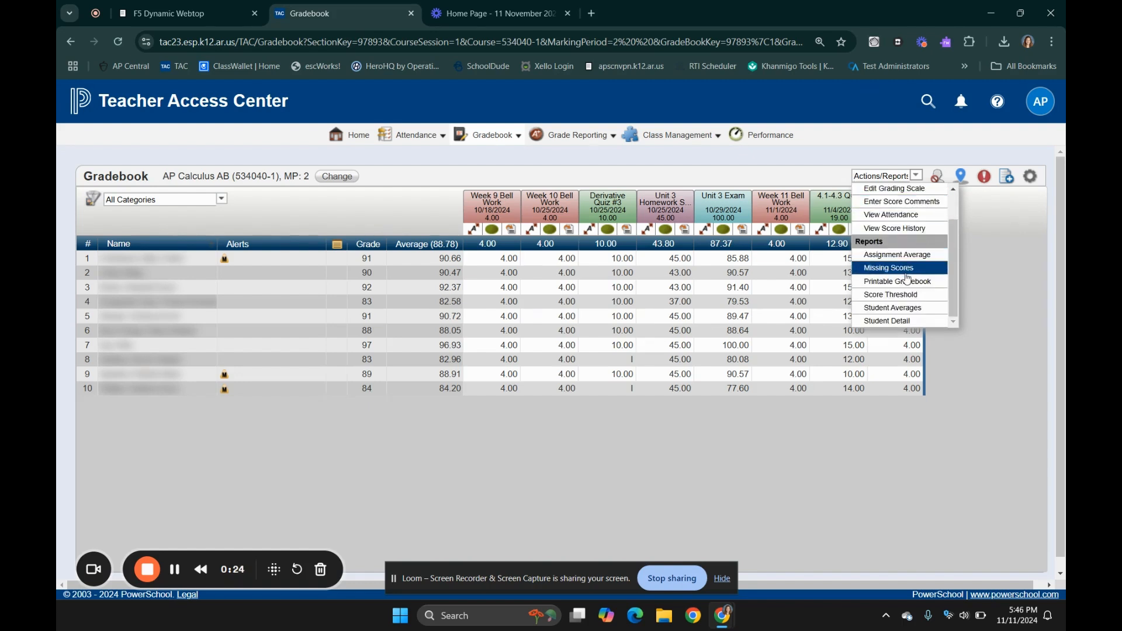
click(910, 256)
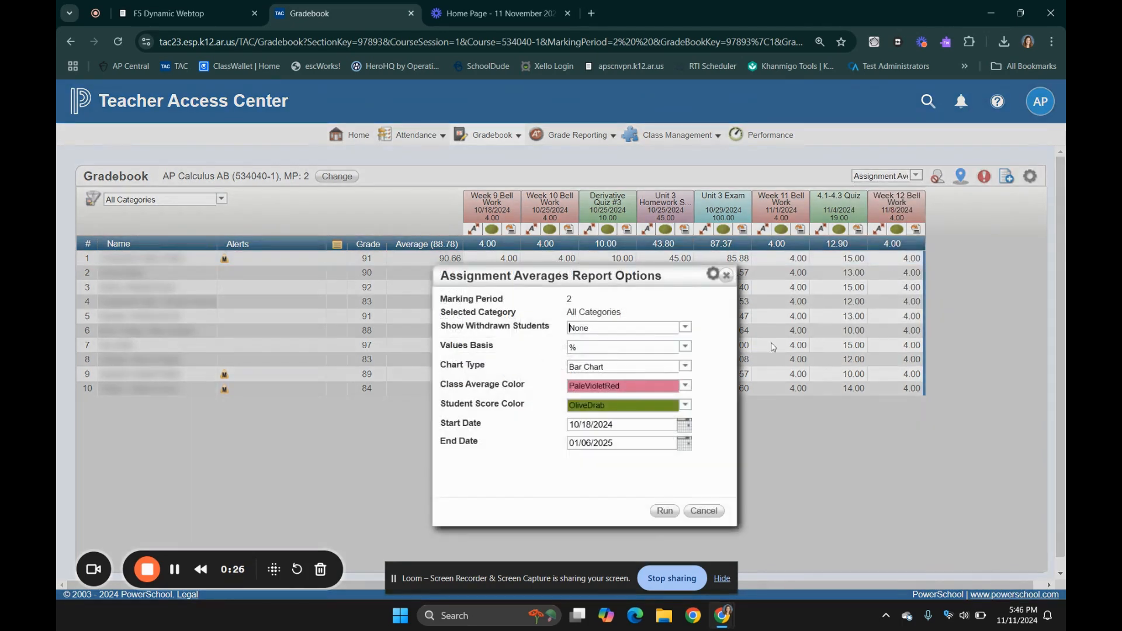
click(685, 327)
click(686, 328)
click(685, 346)
click(634, 380)
click(685, 366)
click(647, 395)
- Set the class average color to IndianRed and the student score color to RoyalBlue
click(685, 386)
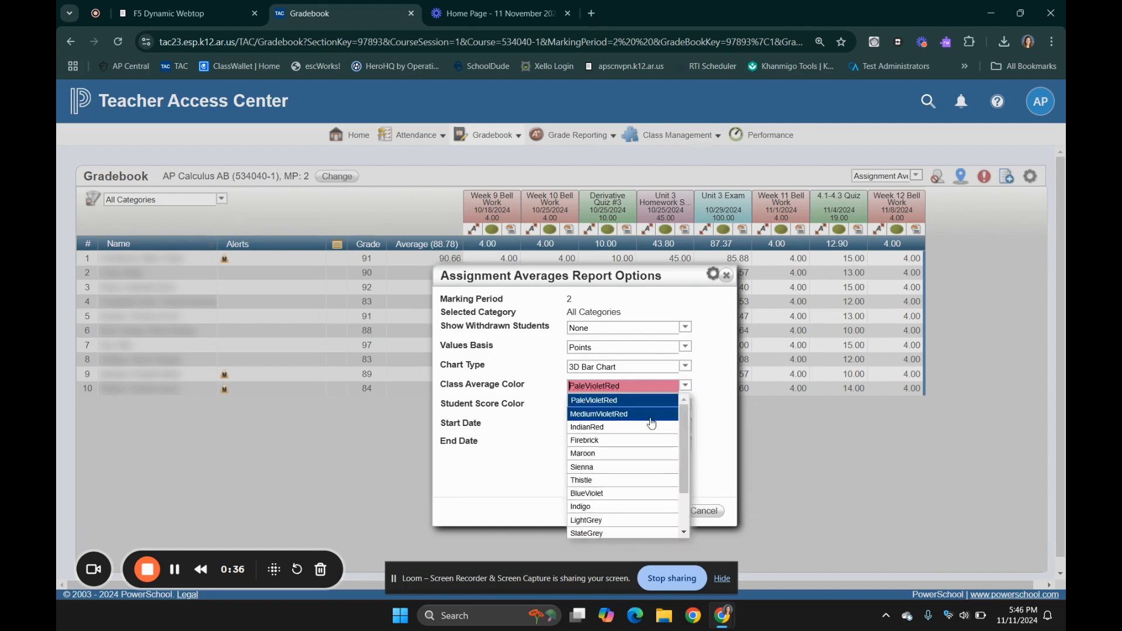
click(646, 427)
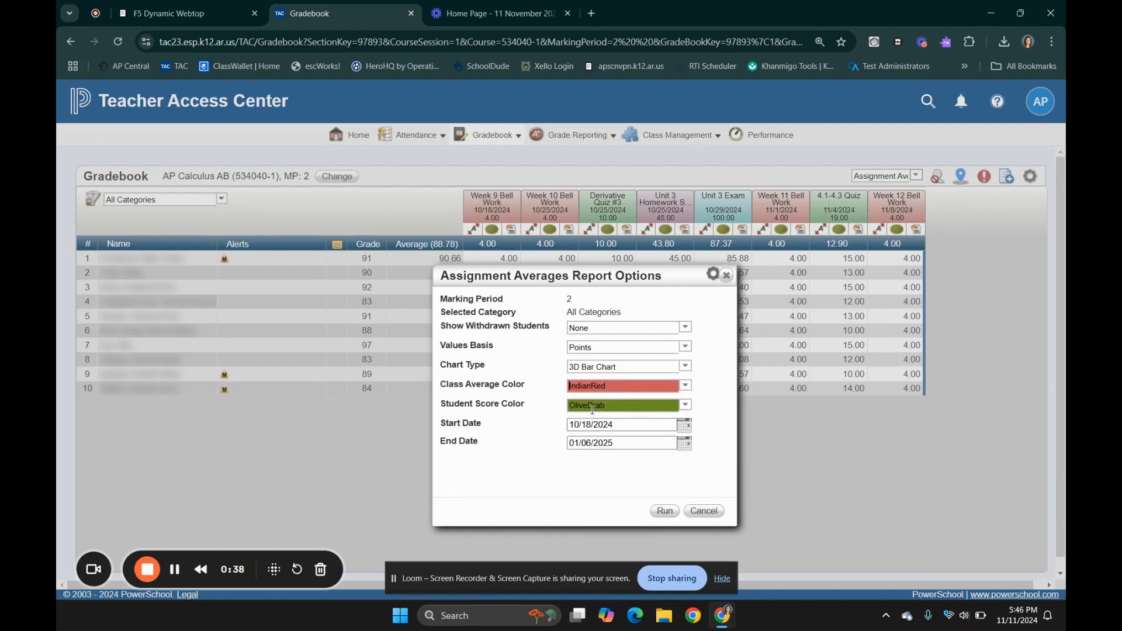
click(685, 405)
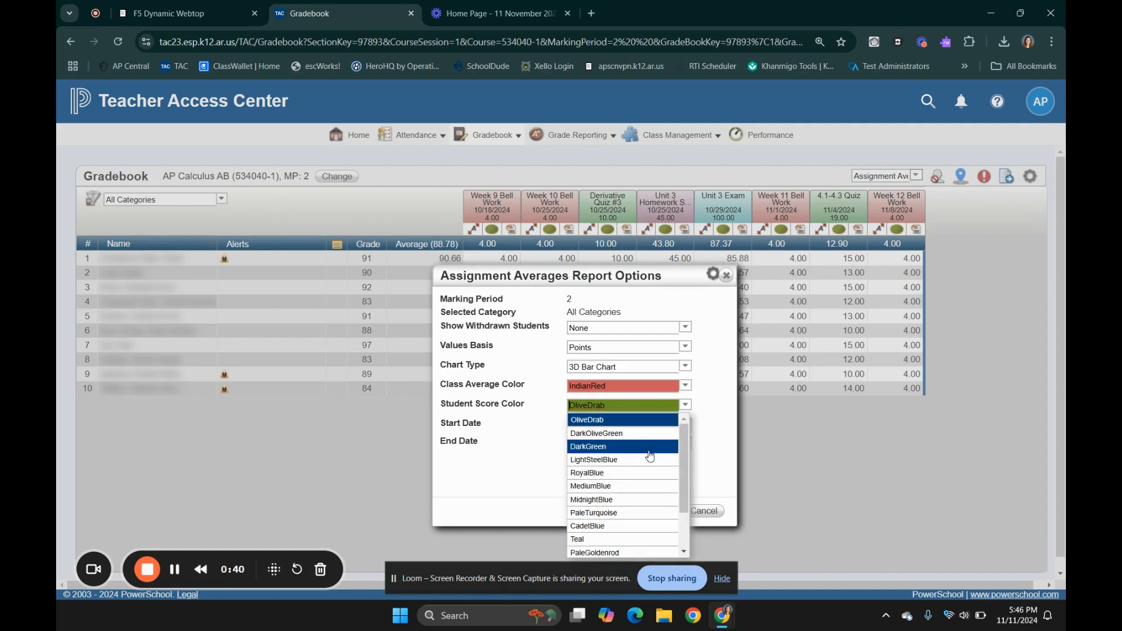
click(626, 474)
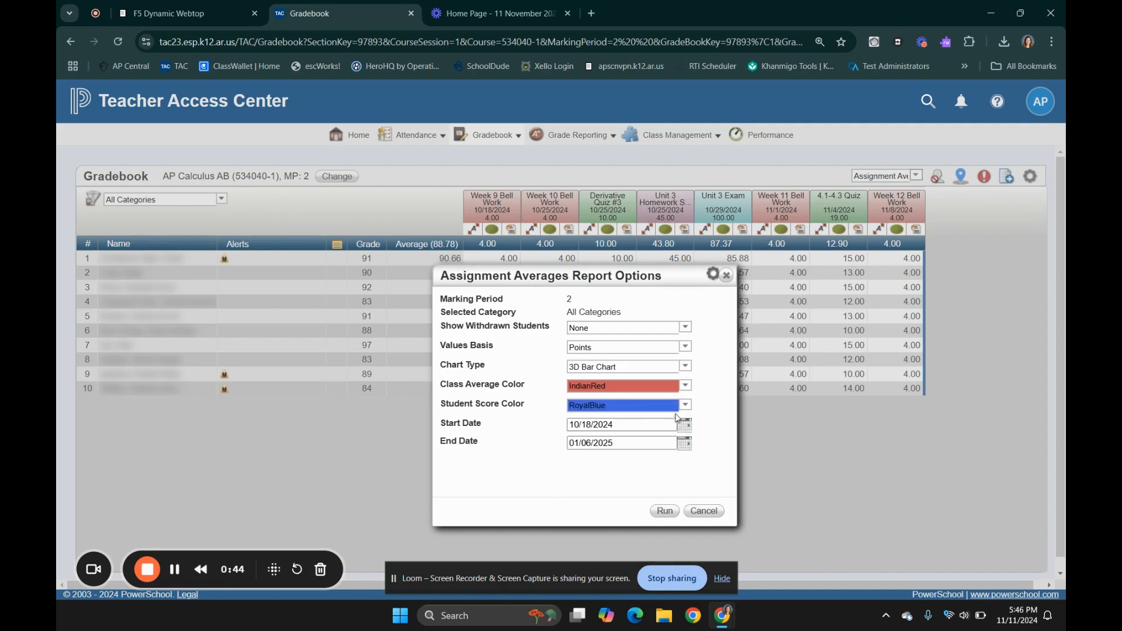
- Set the report's date range from 10/18/2024 to 11/11/2024 and run the assignment averages report
click(684, 425)
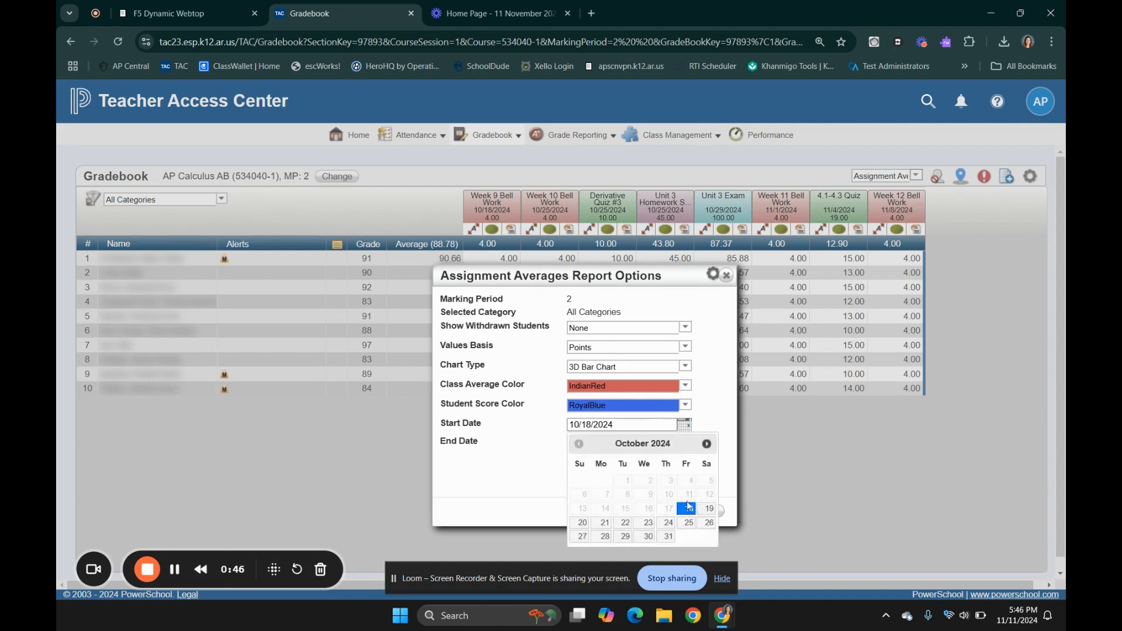
click(689, 504)
click(685, 447)
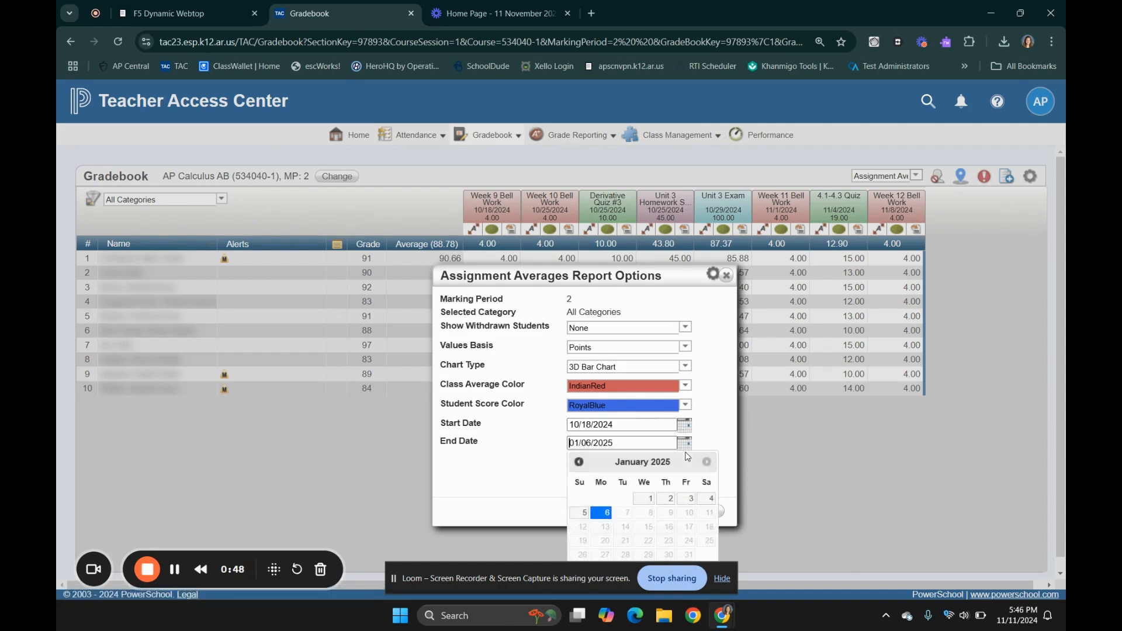
click(578, 461)
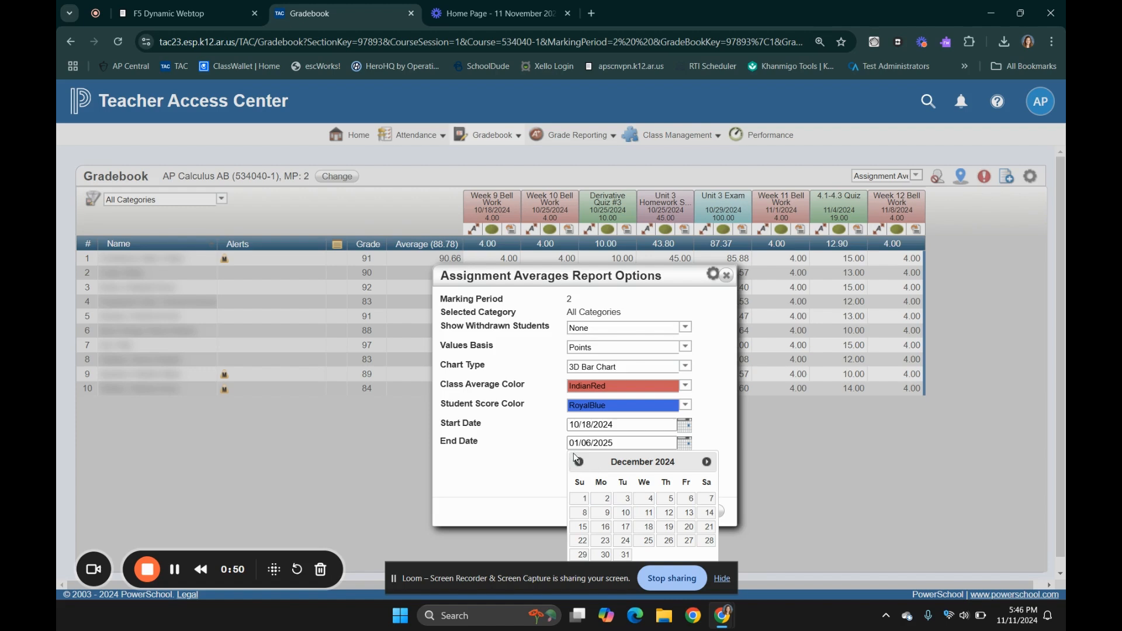
click(578, 461)
click(603, 527)
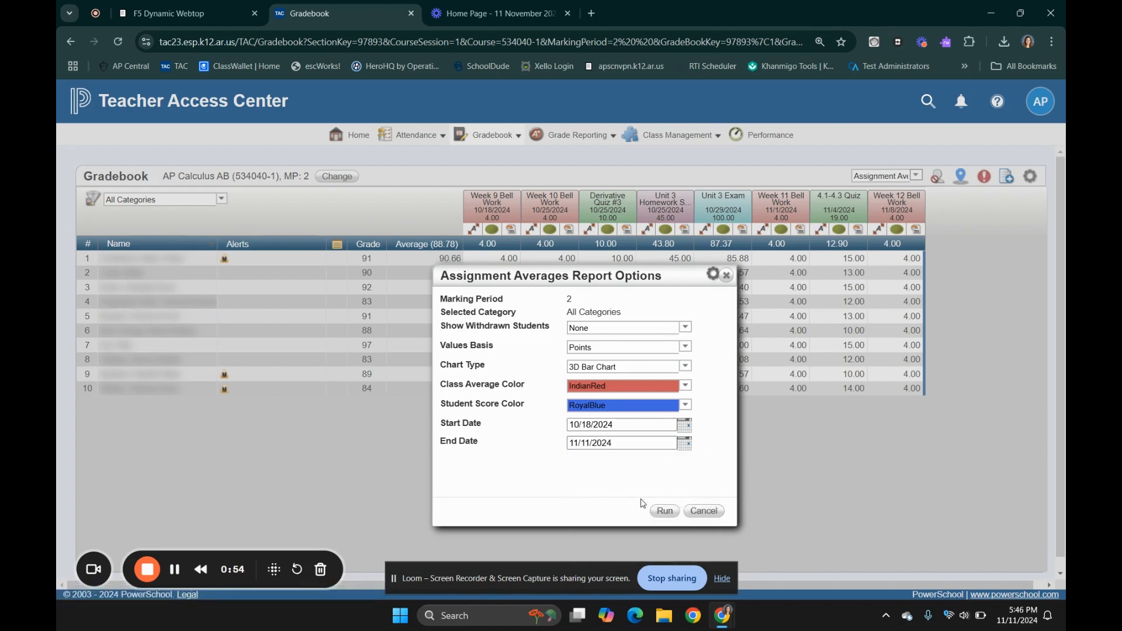
click(666, 514)
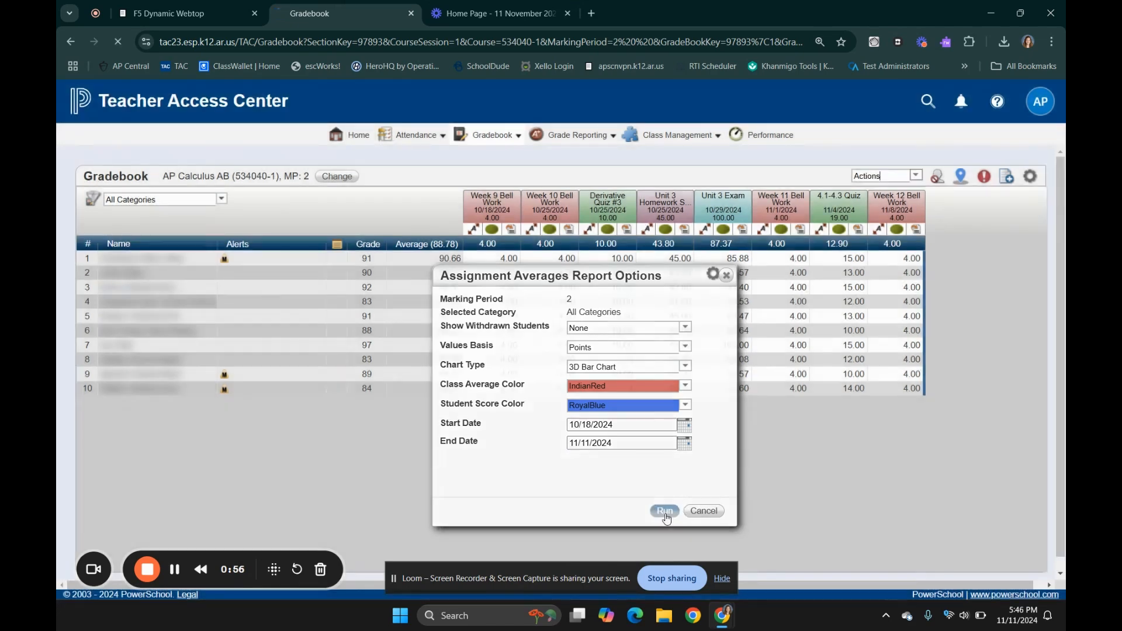
- Examine the class average chart and the assignment table in the report, and return to the gradebook
scroll(552, 384, down, 7)
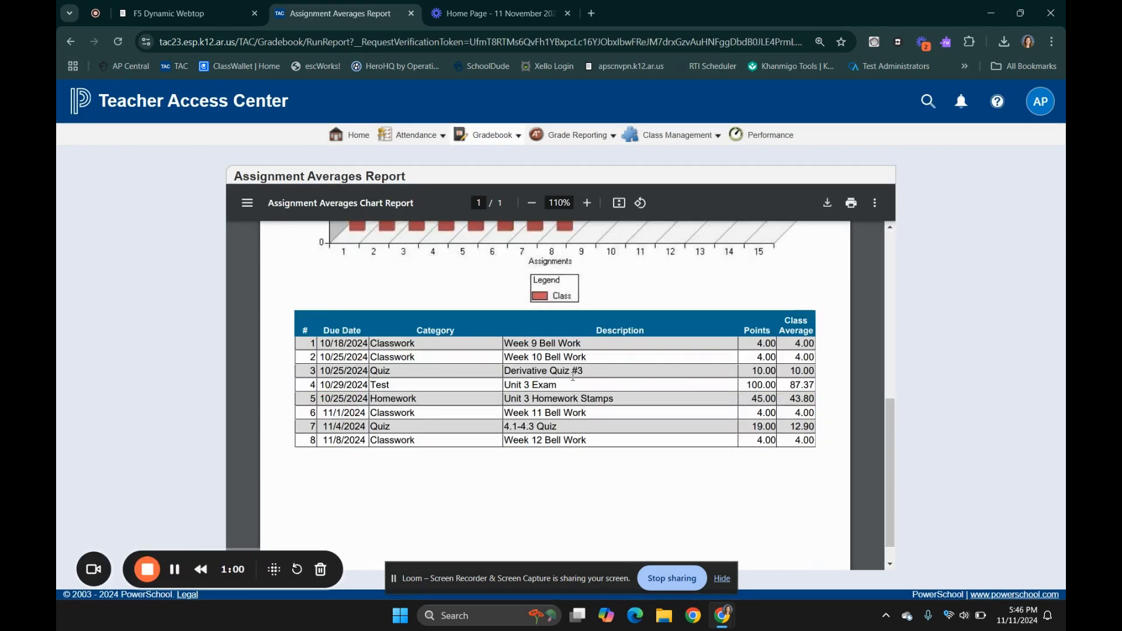
scroll(573, 376, up, 8)
scroll(475, 316, down, 5)
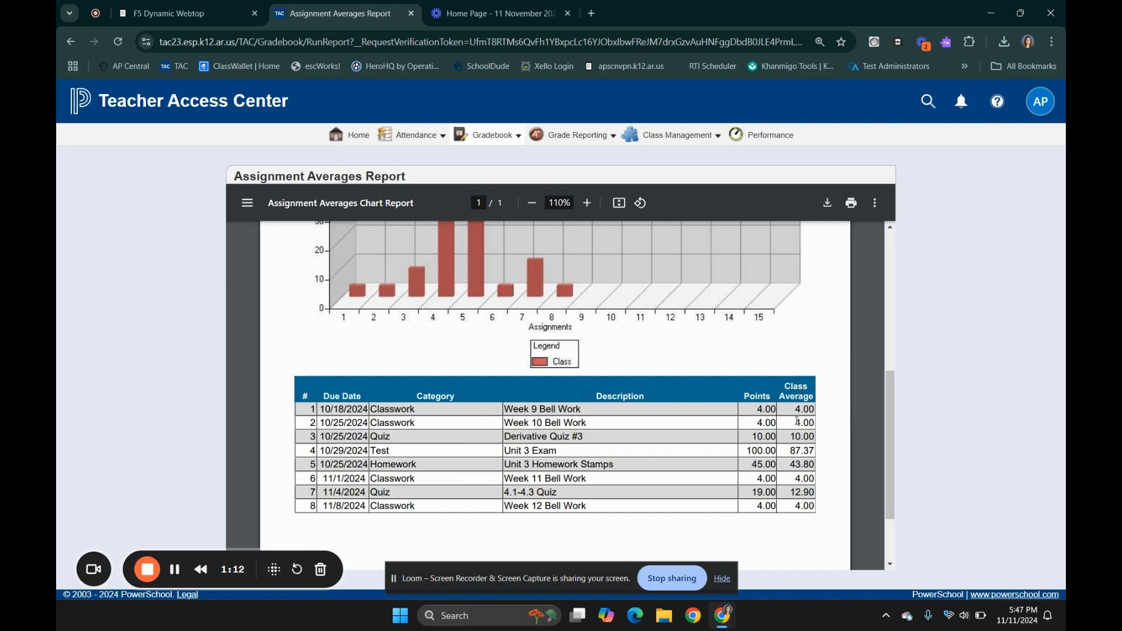
scroll(669, 411, down, 2)
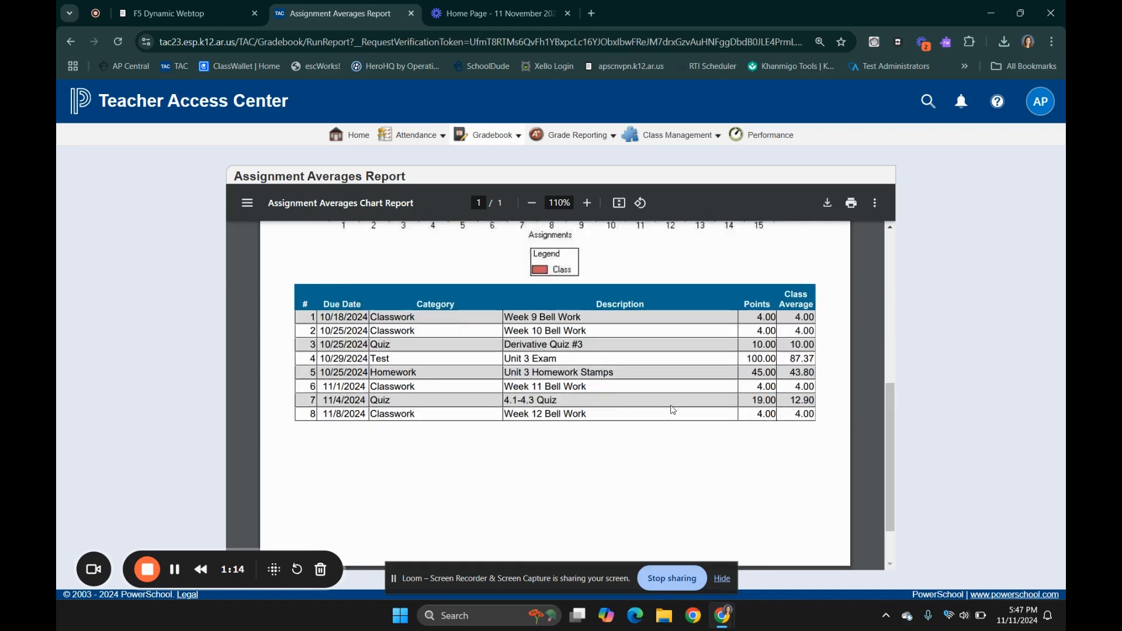
scroll(671, 409, up, 10)
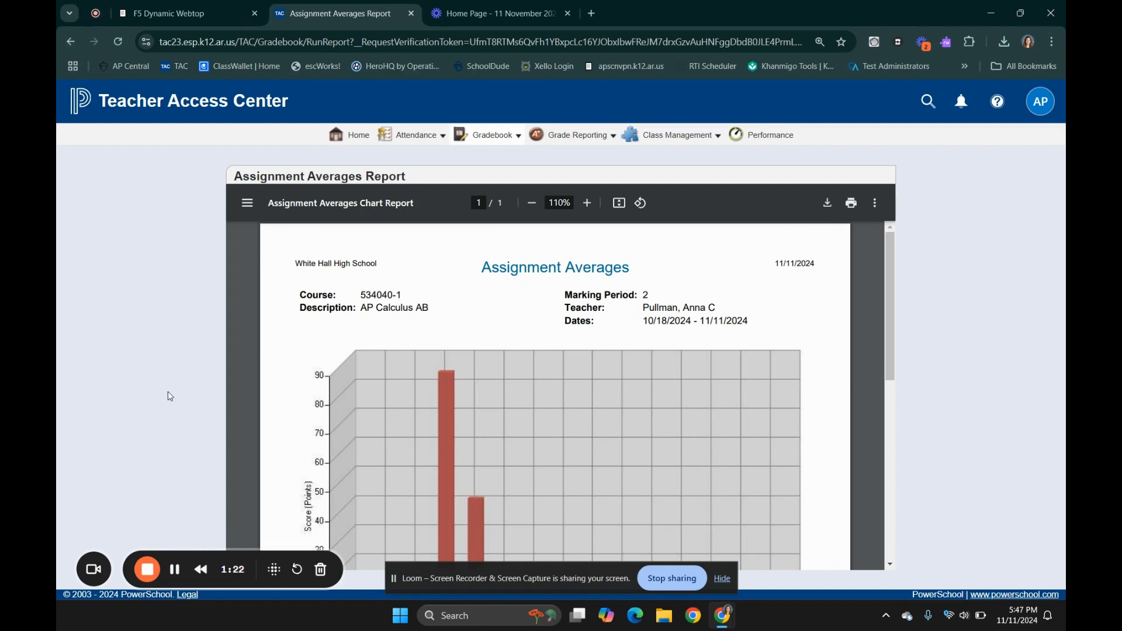
click(174, 570)
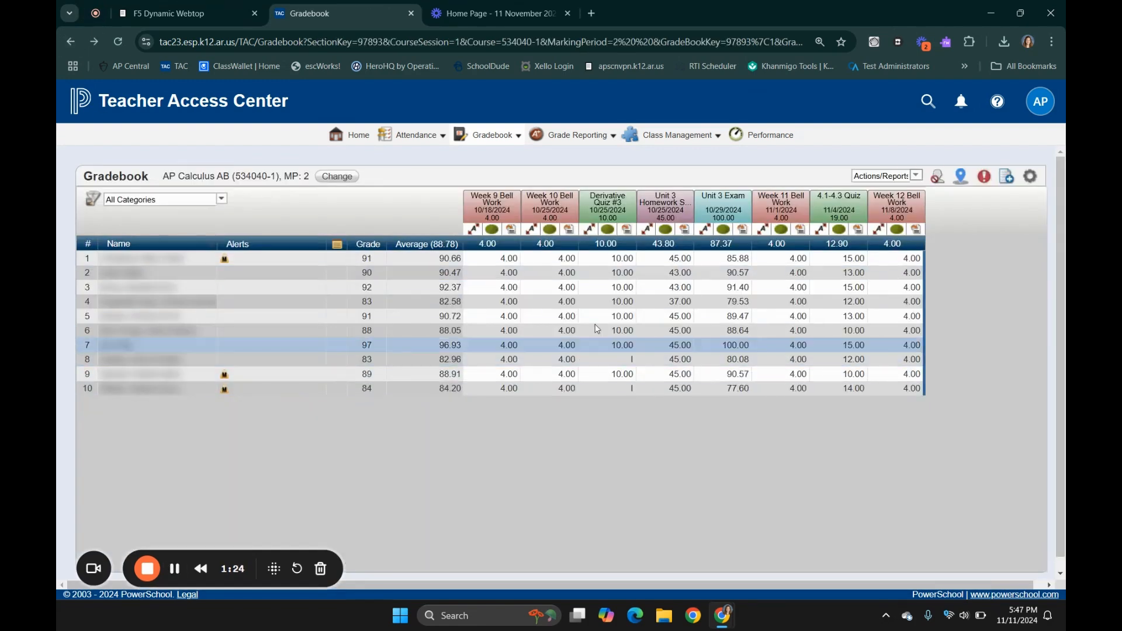
- Run the Missing Scores report for the AP Calculus AB class after reviewing its grouping choices
click(915, 176)
scroll(921, 278, down, 1)
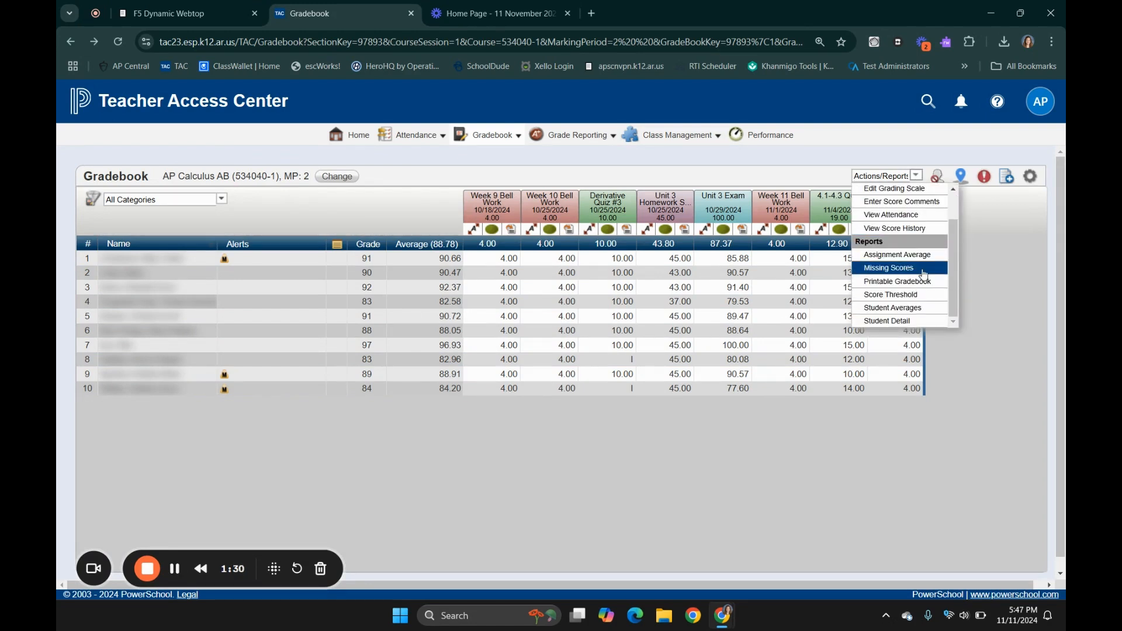
click(923, 270)
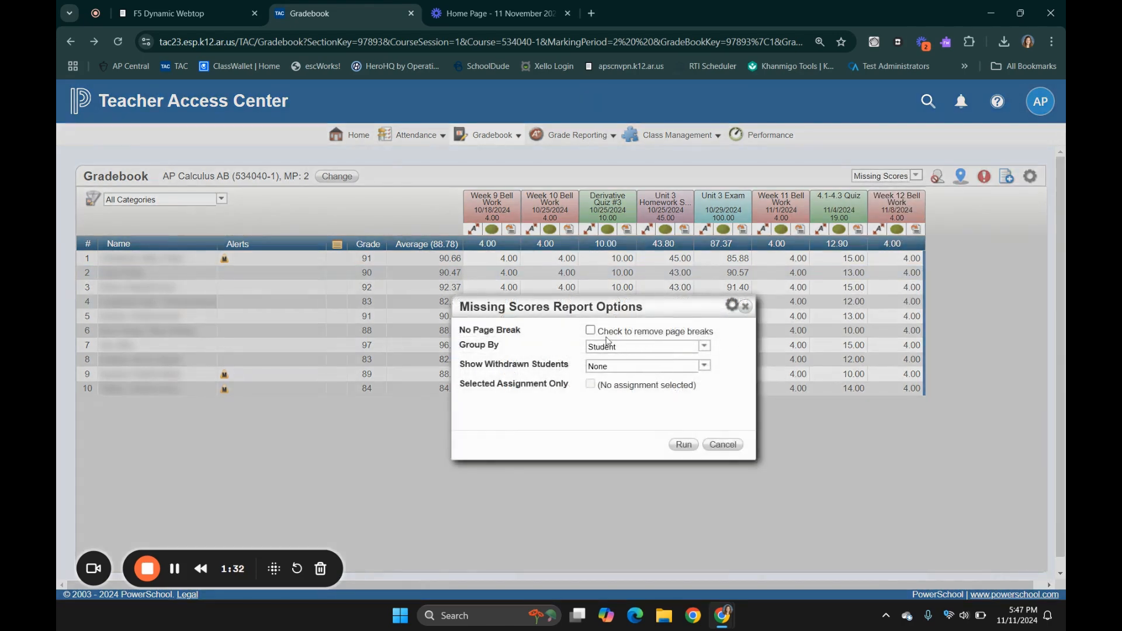
click(705, 347)
click(706, 349)
click(706, 351)
click(730, 354)
click(682, 445)
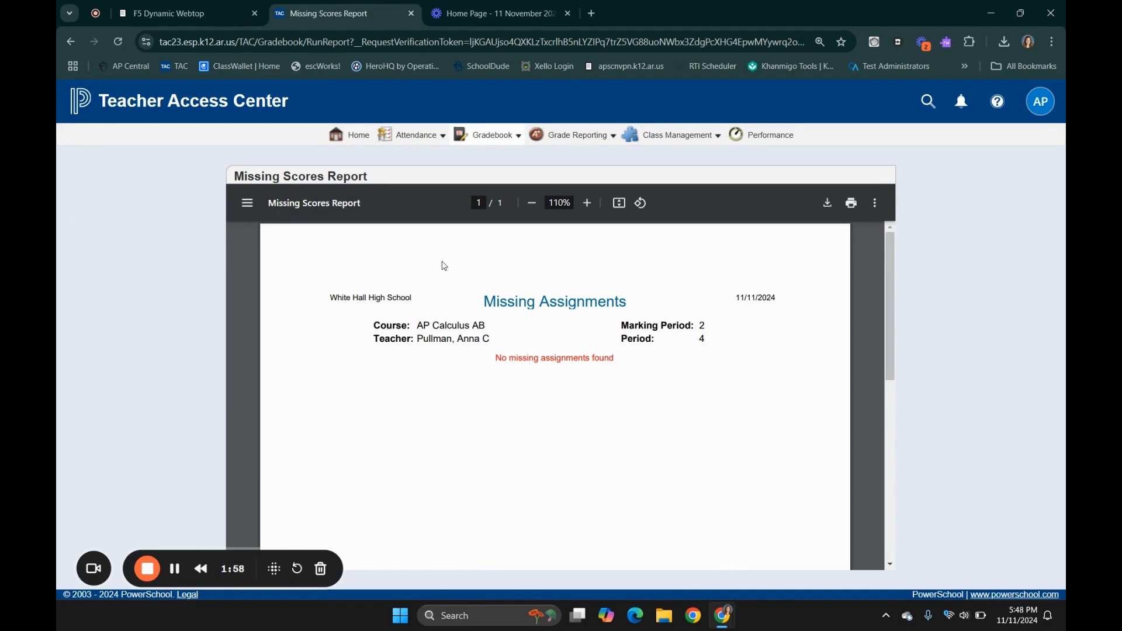
- Return to the gradebook and select the Derivative Quiz #3 score of the student in row 8
click(70, 42)
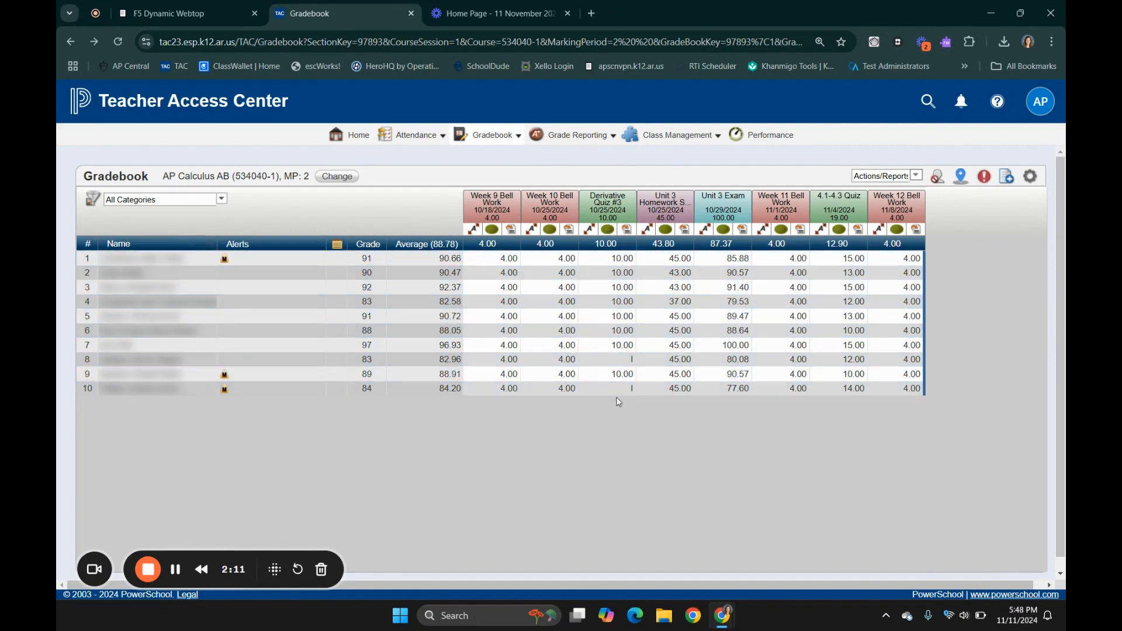
click(624, 361)
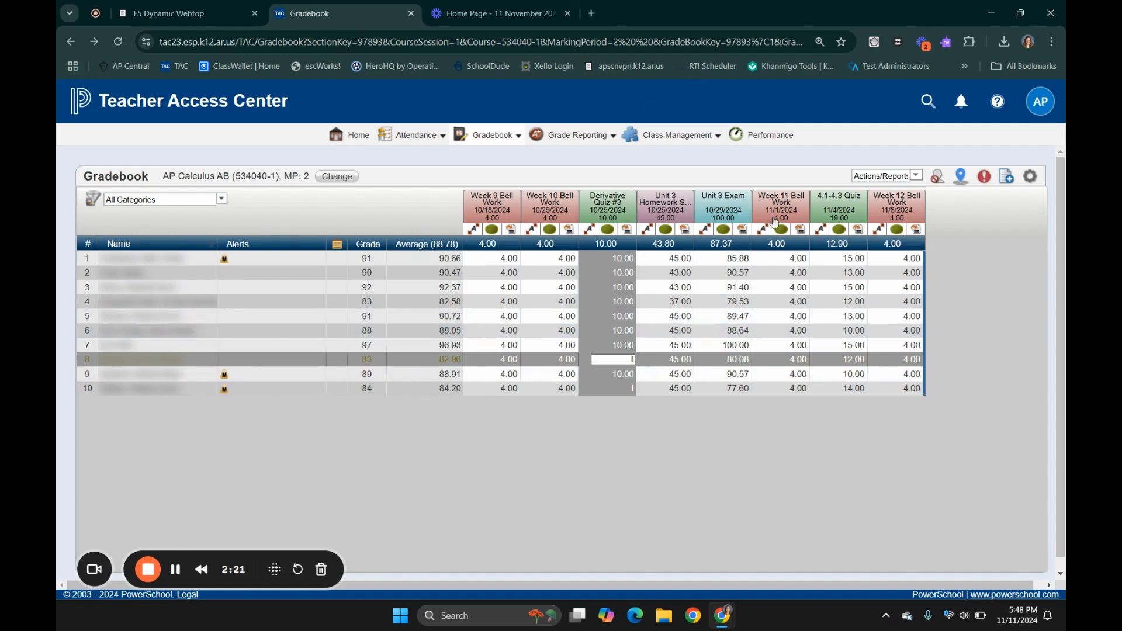
- Set Show Student Names to None in the Printable Gradebook options and close them without running the report
click(917, 176)
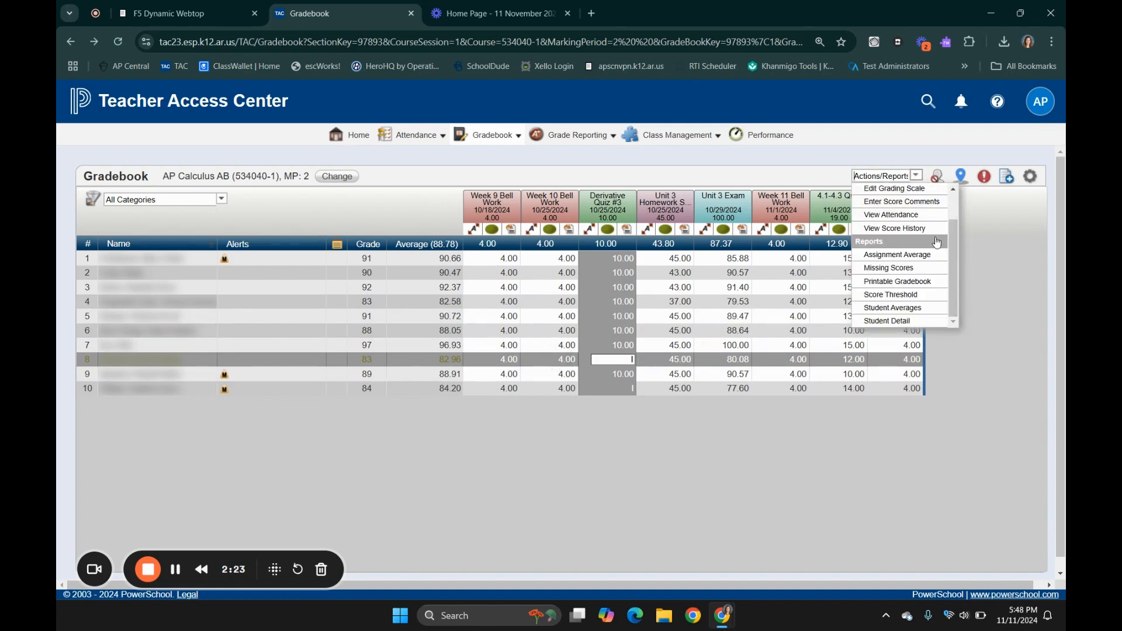
click(904, 288)
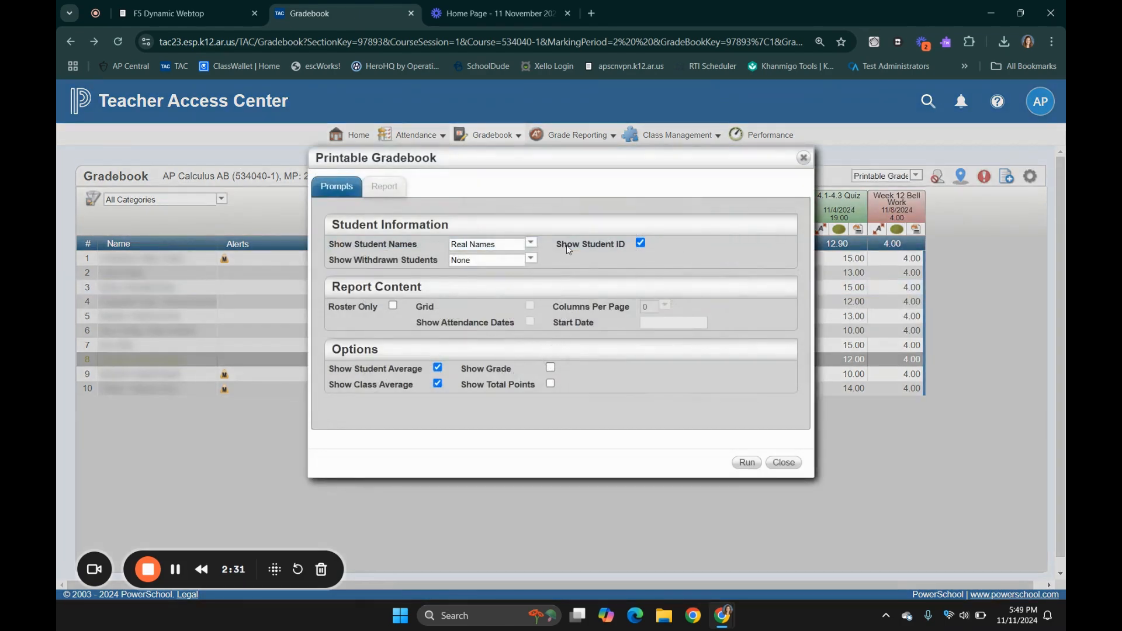
click(530, 244)
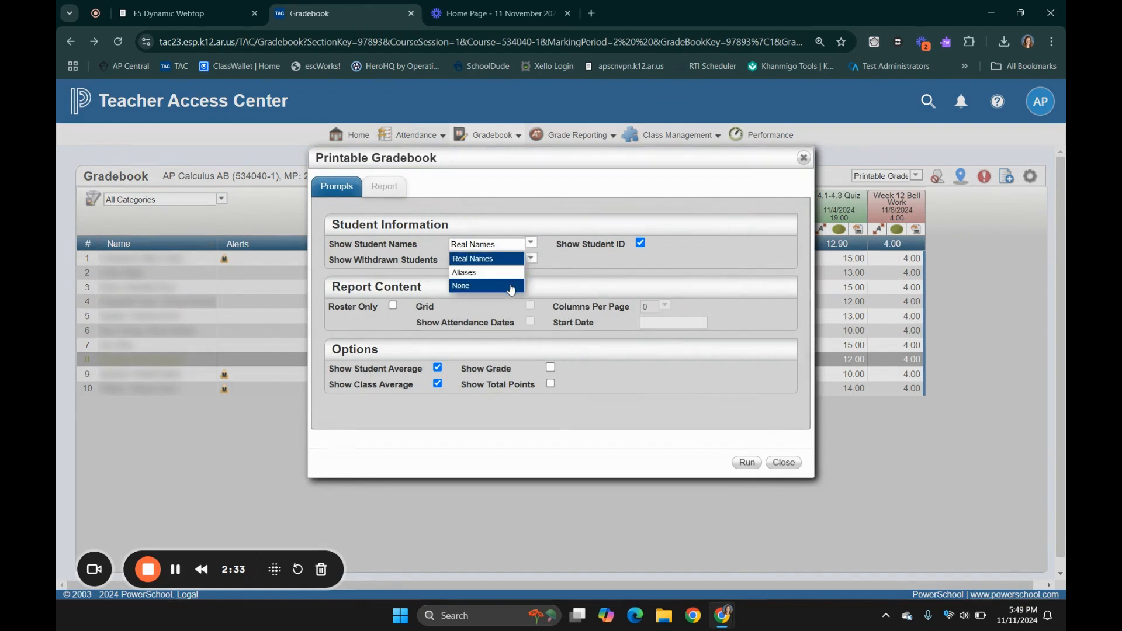
click(510, 286)
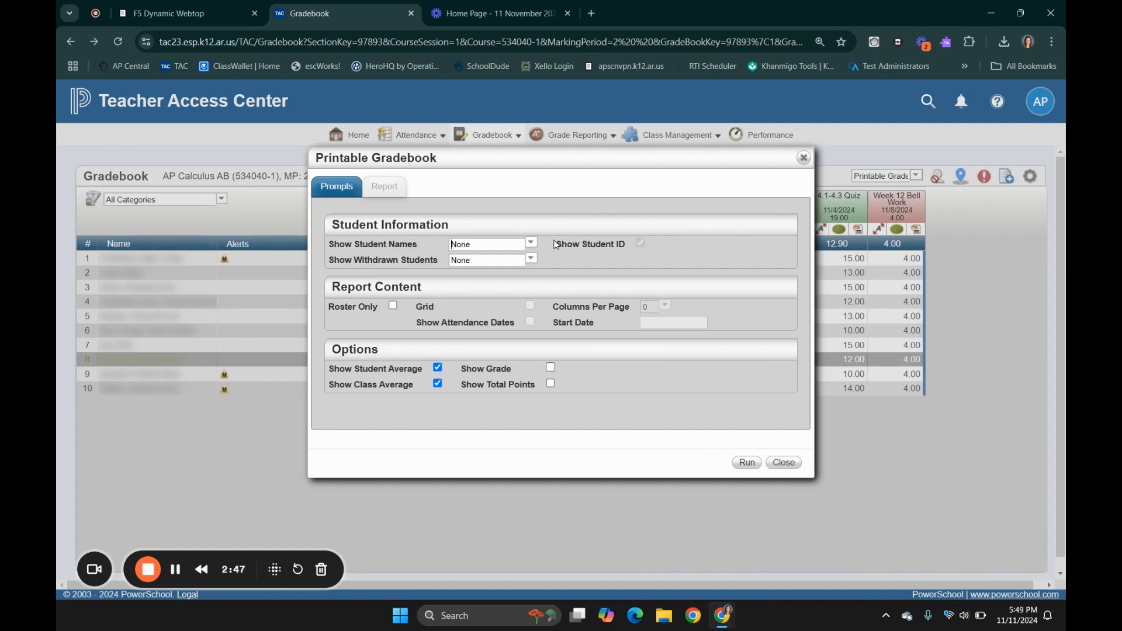
click(784, 463)
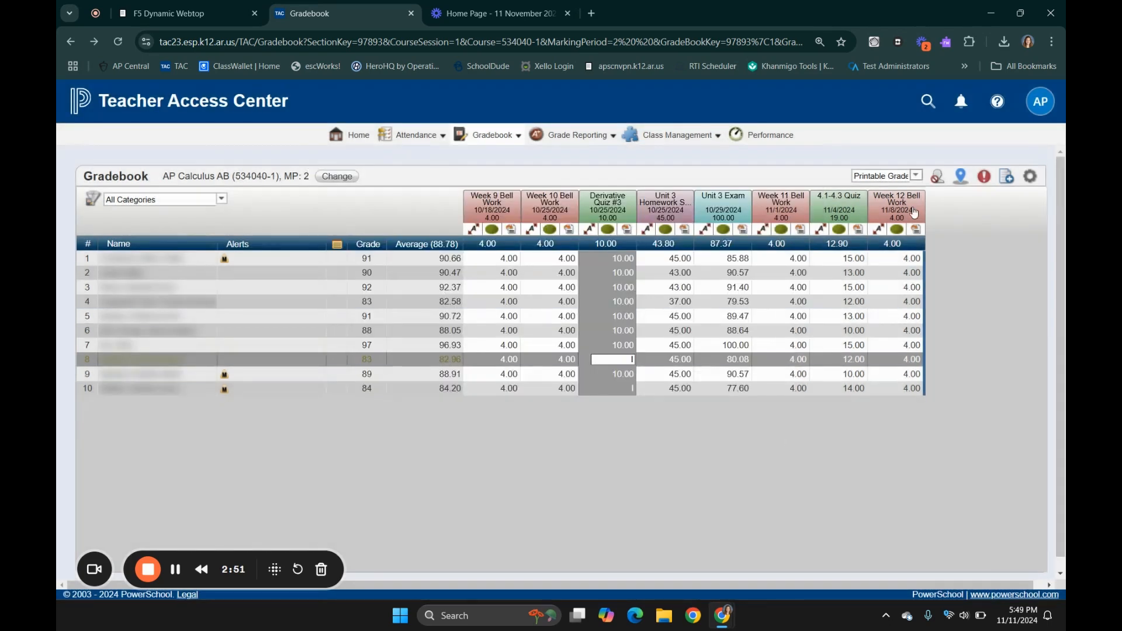
- Run the Score Threshold report for the selected assignment Derivative Quiz #3 and look through the report
click(917, 176)
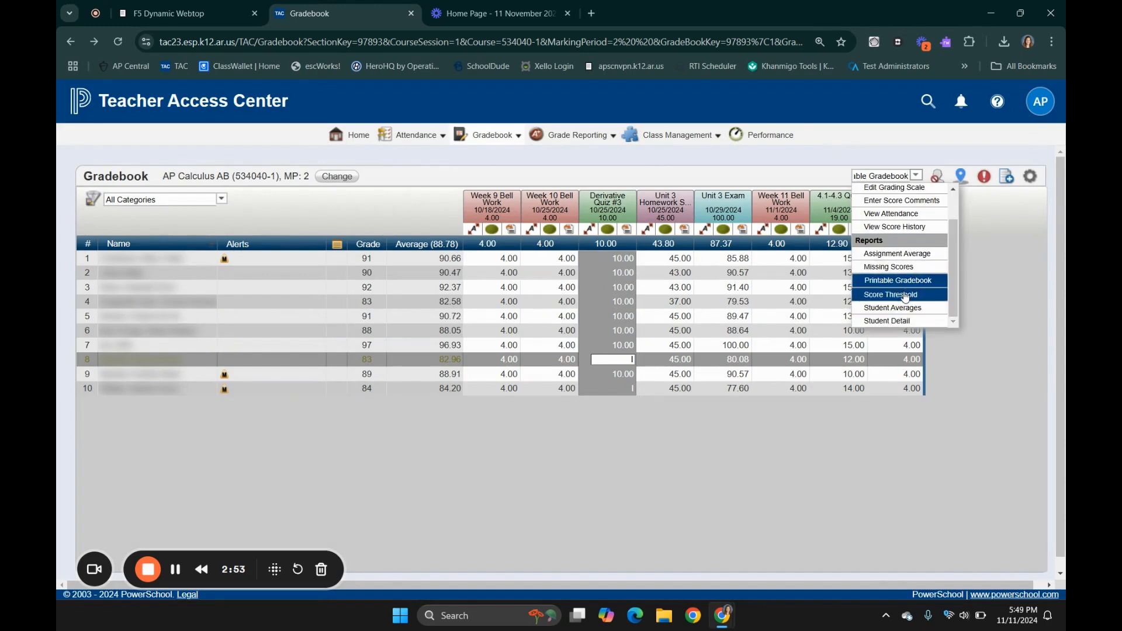
click(907, 297)
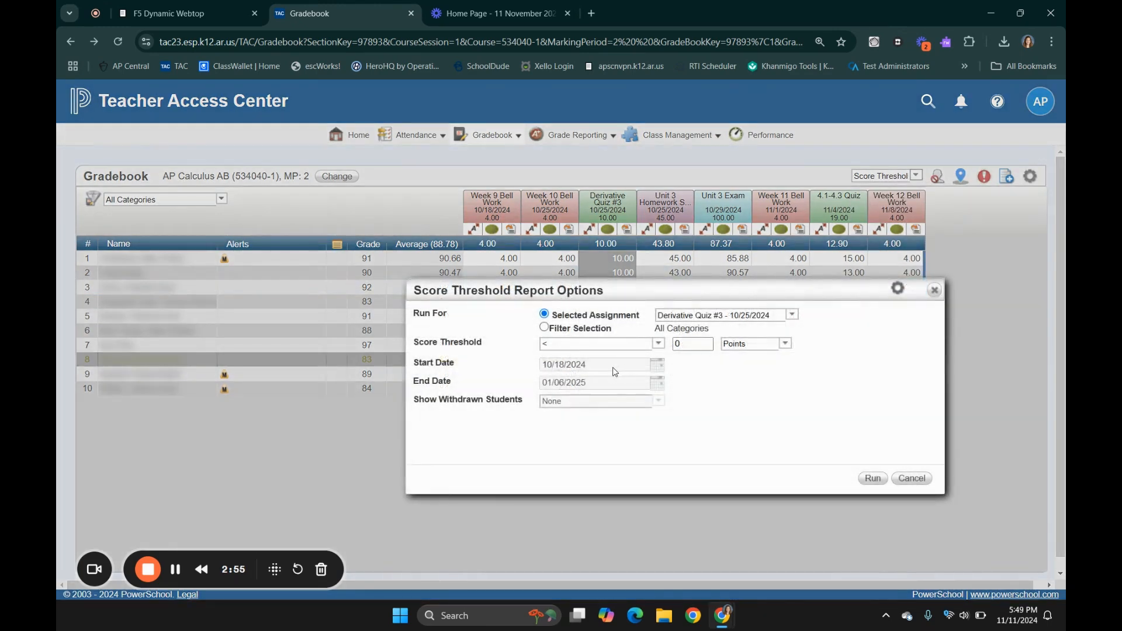
click(795, 317)
click(796, 319)
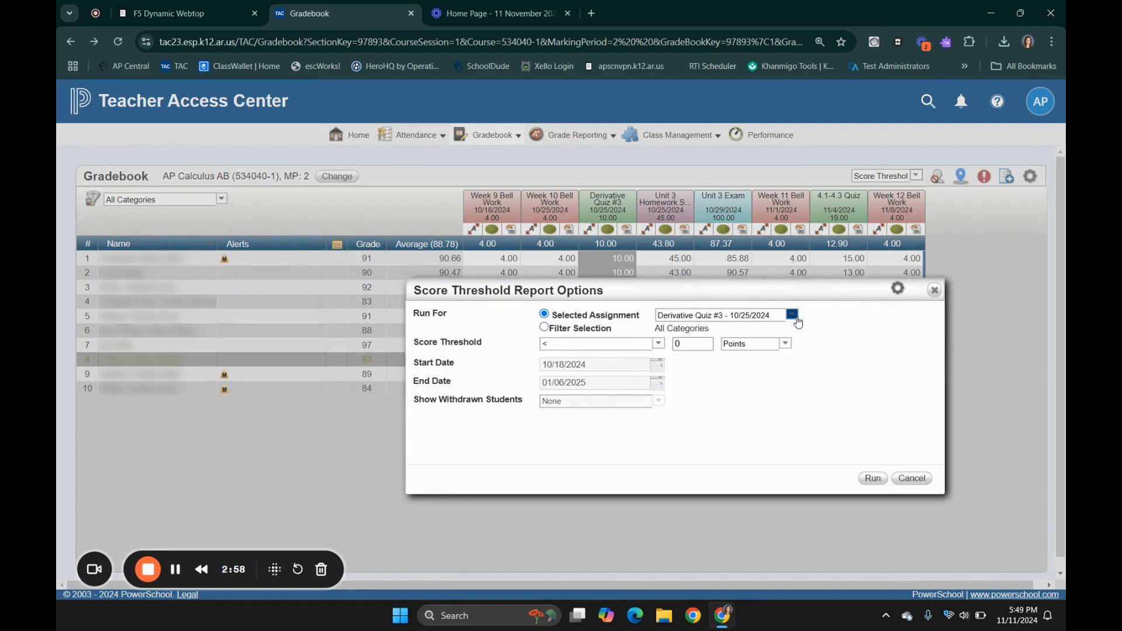
click(592, 343)
click(674, 384)
drag(685, 346, 670, 352)
click(785, 343)
click(751, 355)
click(873, 478)
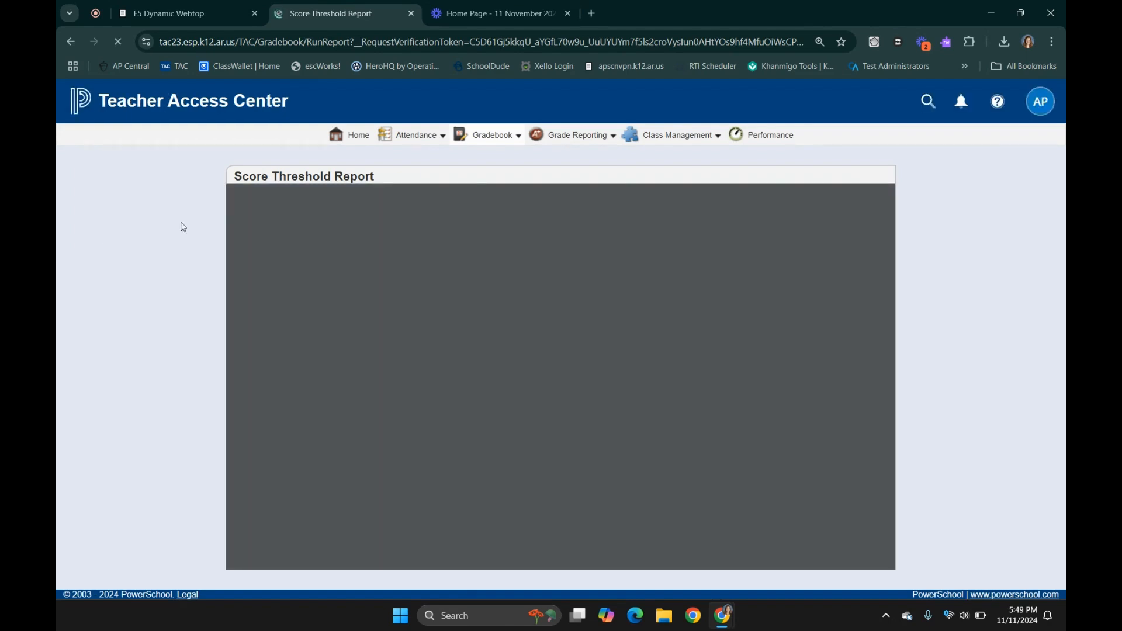
scroll(596, 388, down, 1)
scroll(597, 388, up, 1)
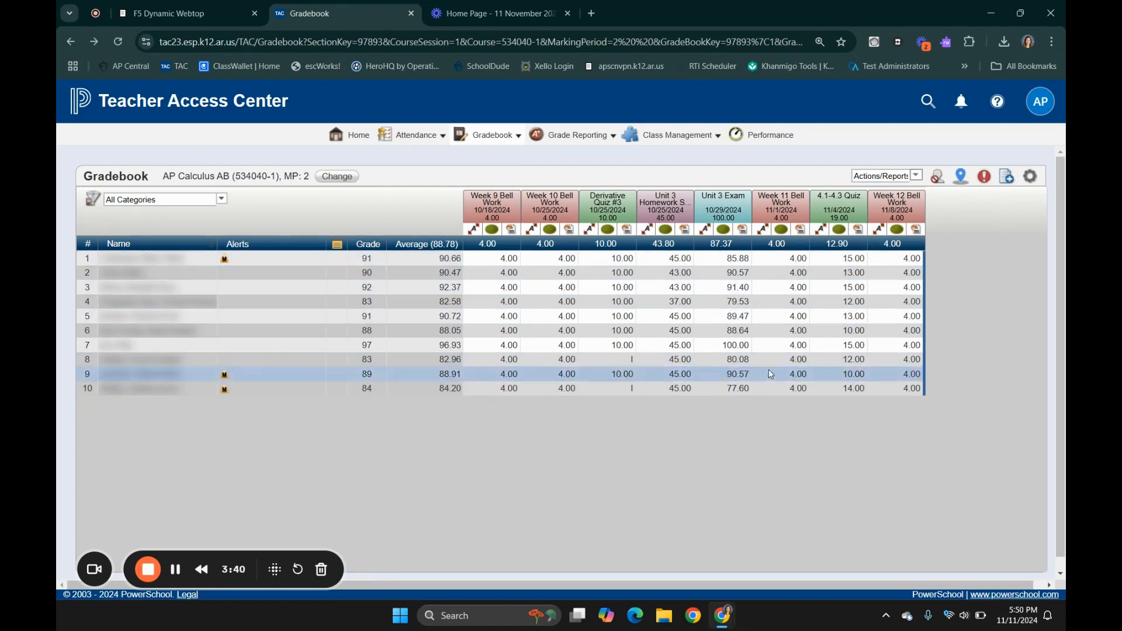
- Run the Score Threshold report for the selected assignment Unit 3 Exam with a threshold of less than 90 points
click(916, 176)
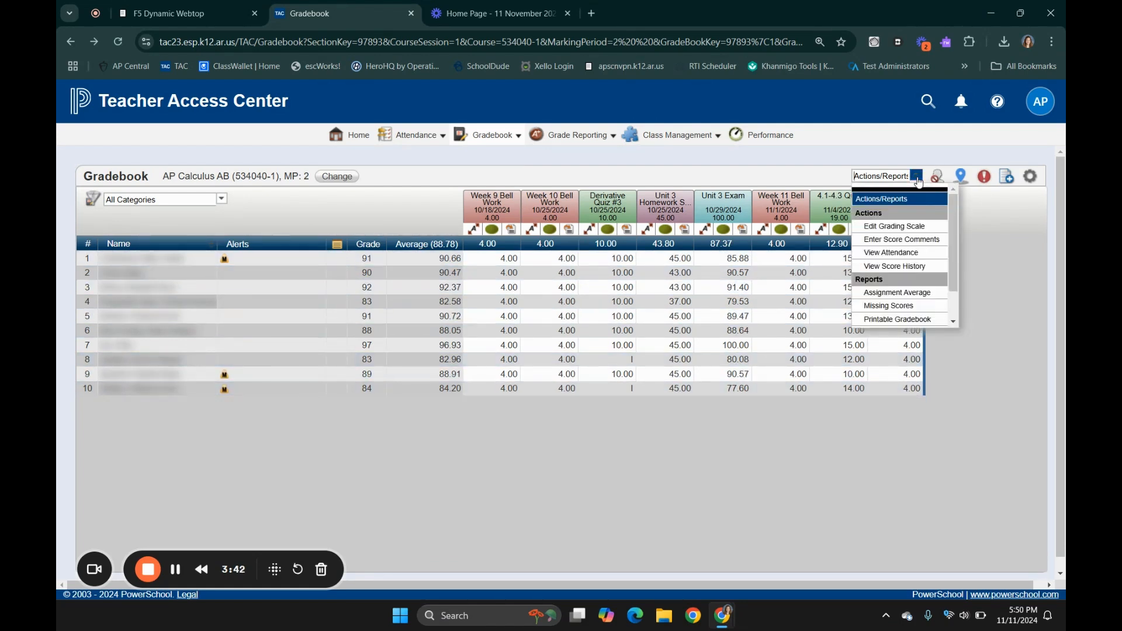
scroll(937, 276, down, 2)
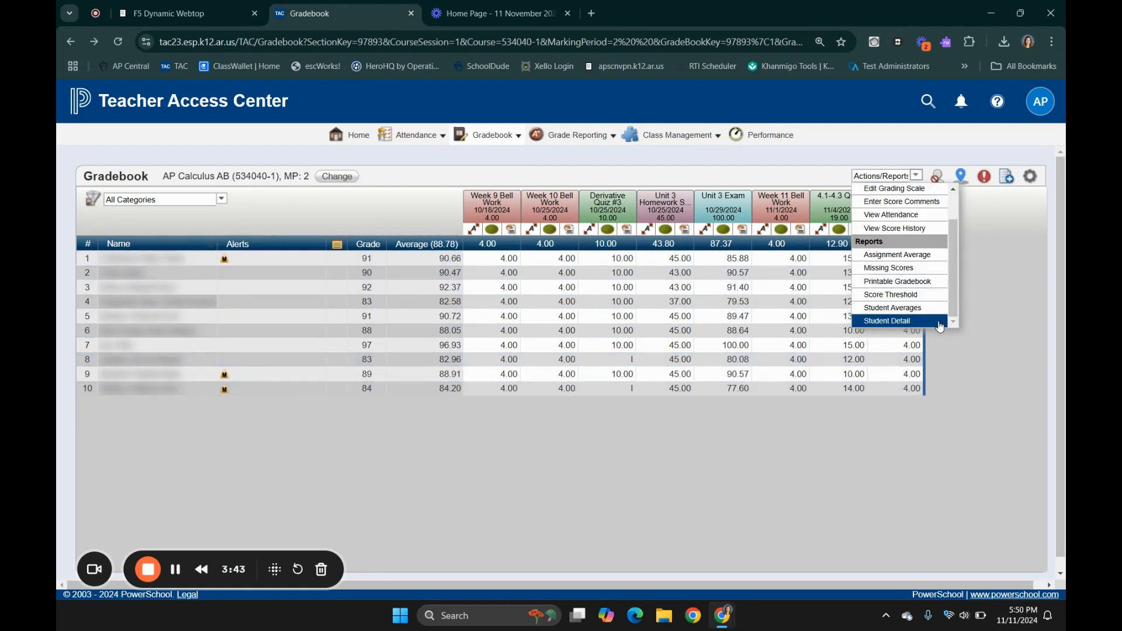
click(923, 294)
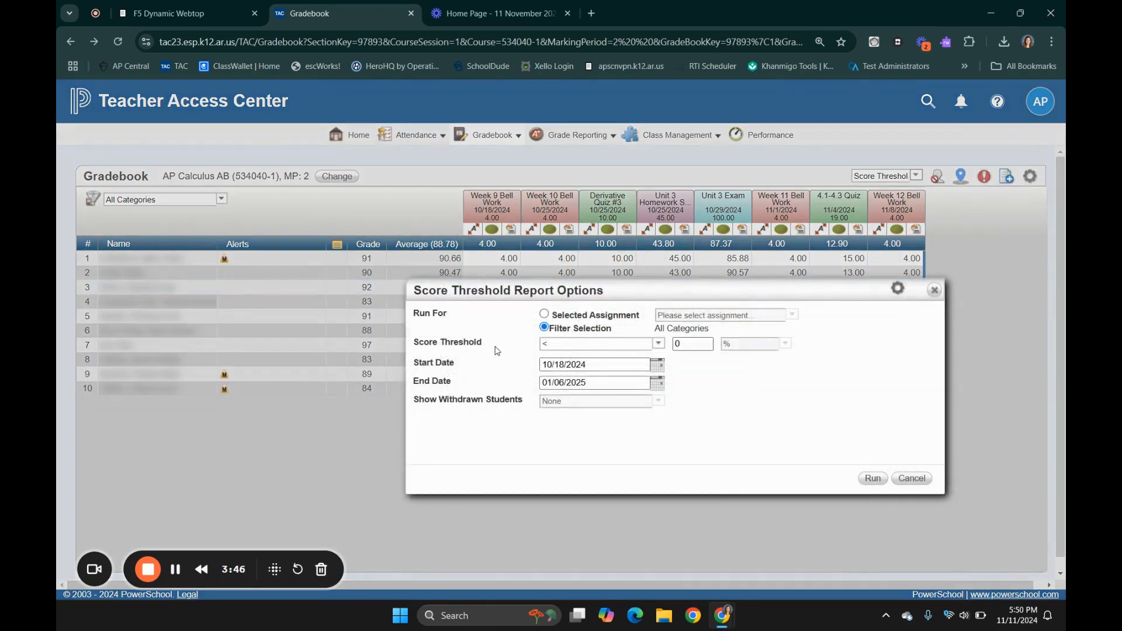
drag(707, 344, 662, 348)
text(90)
click(621, 315)
click(794, 316)
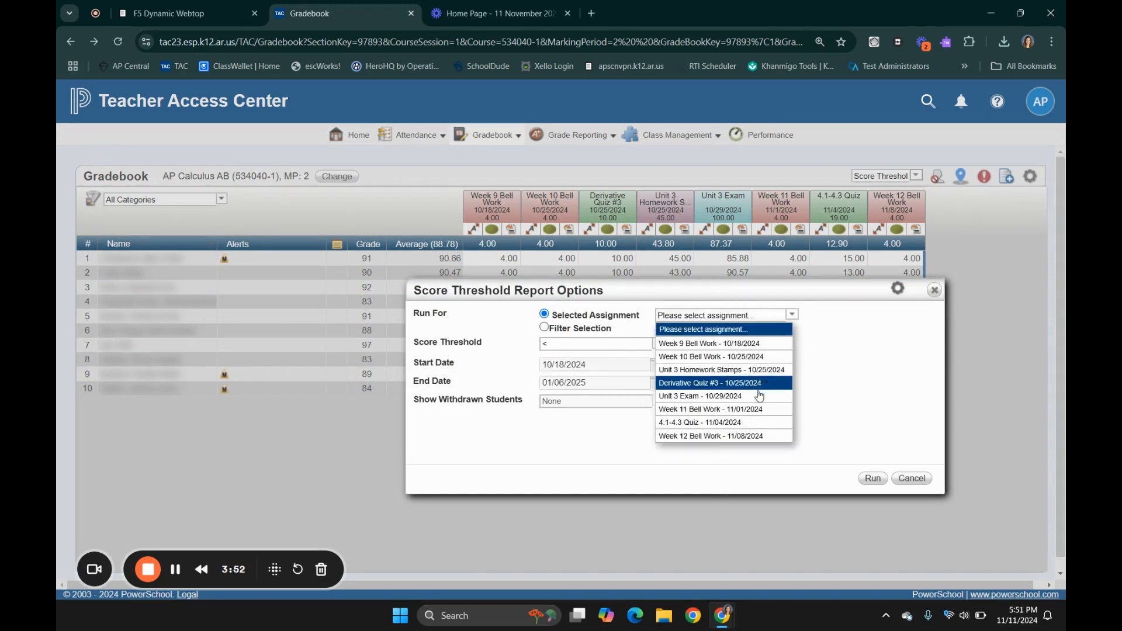
click(720, 394)
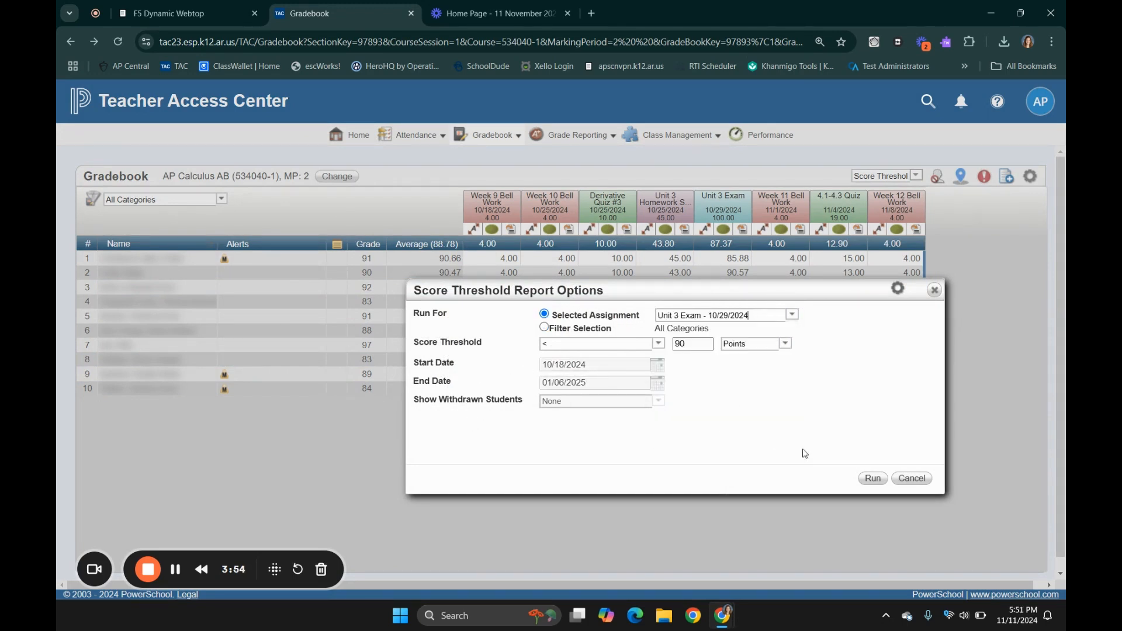
click(870, 479)
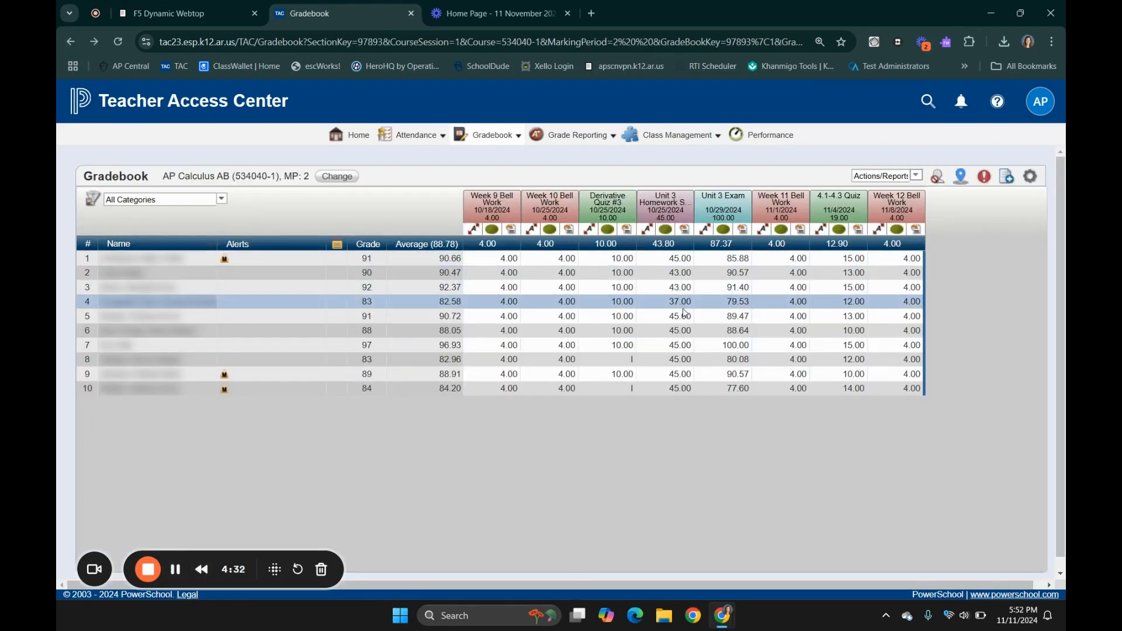
- Run the Student Averages report with Show Student Names set to None
click(910, 176)
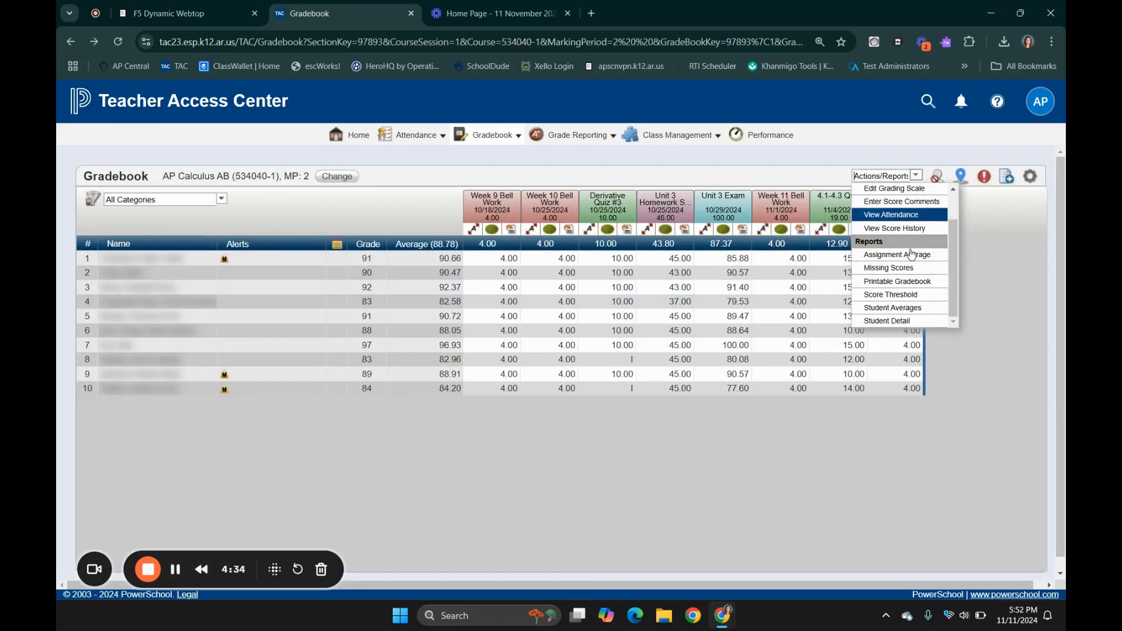
click(932, 312)
click(531, 244)
click(506, 292)
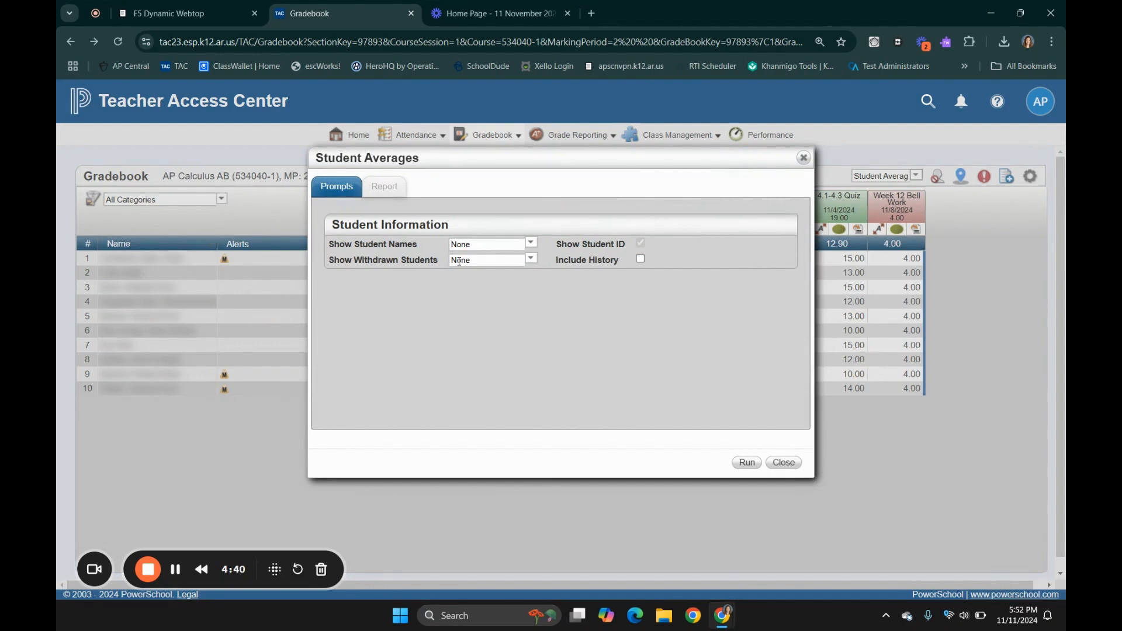
click(743, 464)
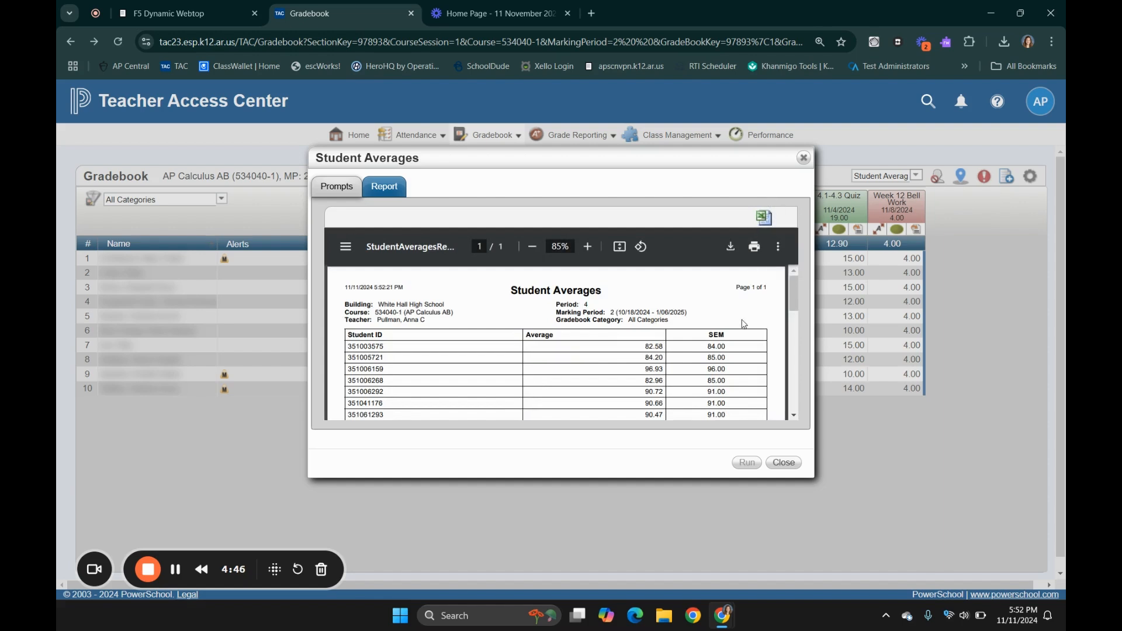
- Look through the averages listed in the Student Averages report and close it
scroll(713, 339, down, 3)
scroll(720, 346, up, 3)
scroll(641, 356, down, 1)
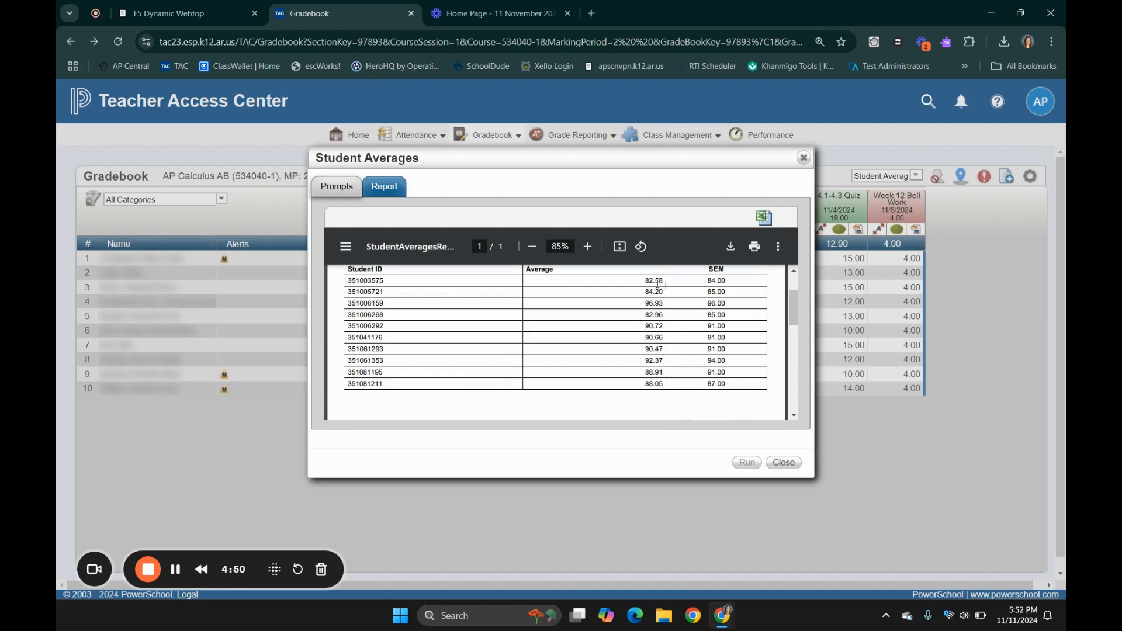
scroll(668, 372, up, 1)
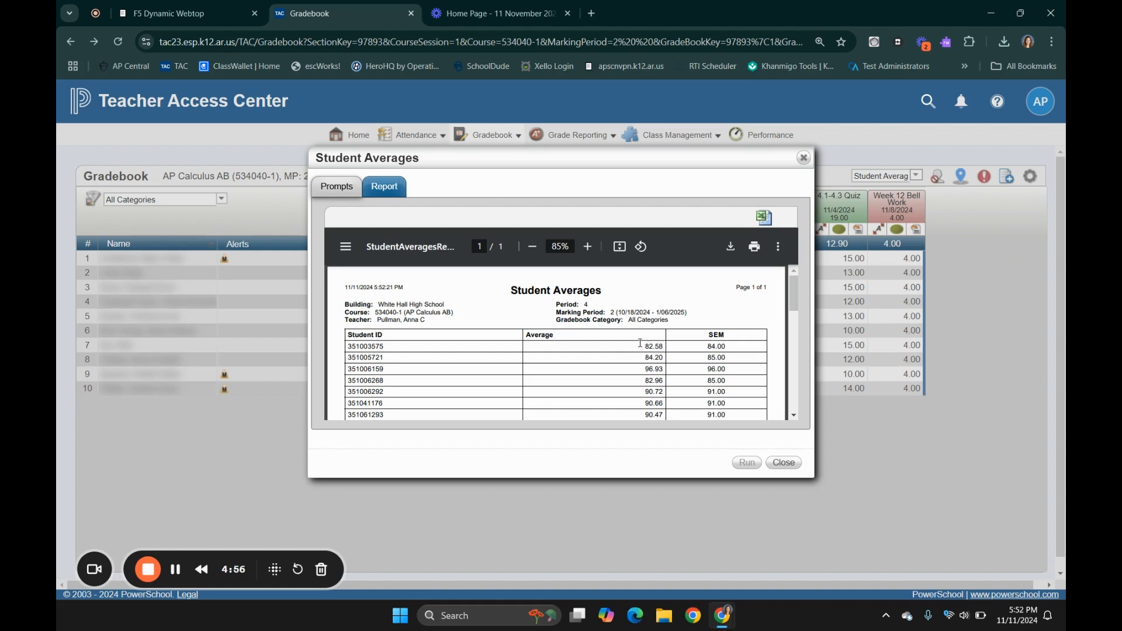
scroll(723, 354, down, 1)
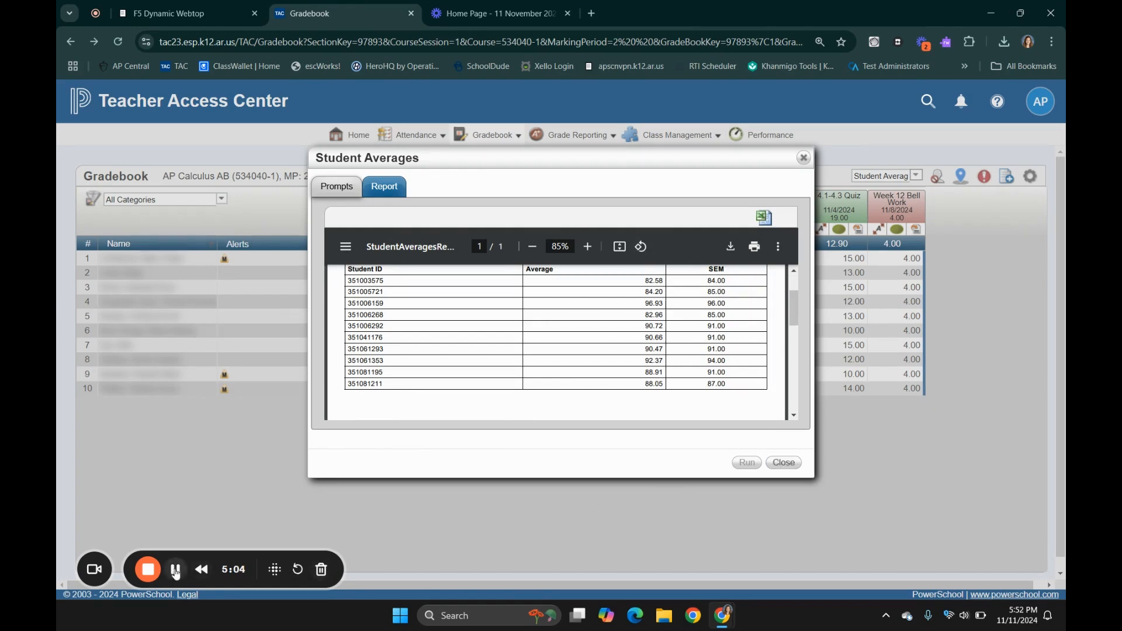
click(784, 463)
- Run the Student Detail report with Show Class Averages and Show Signature Line enabled, and look through its pages
click(919, 177)
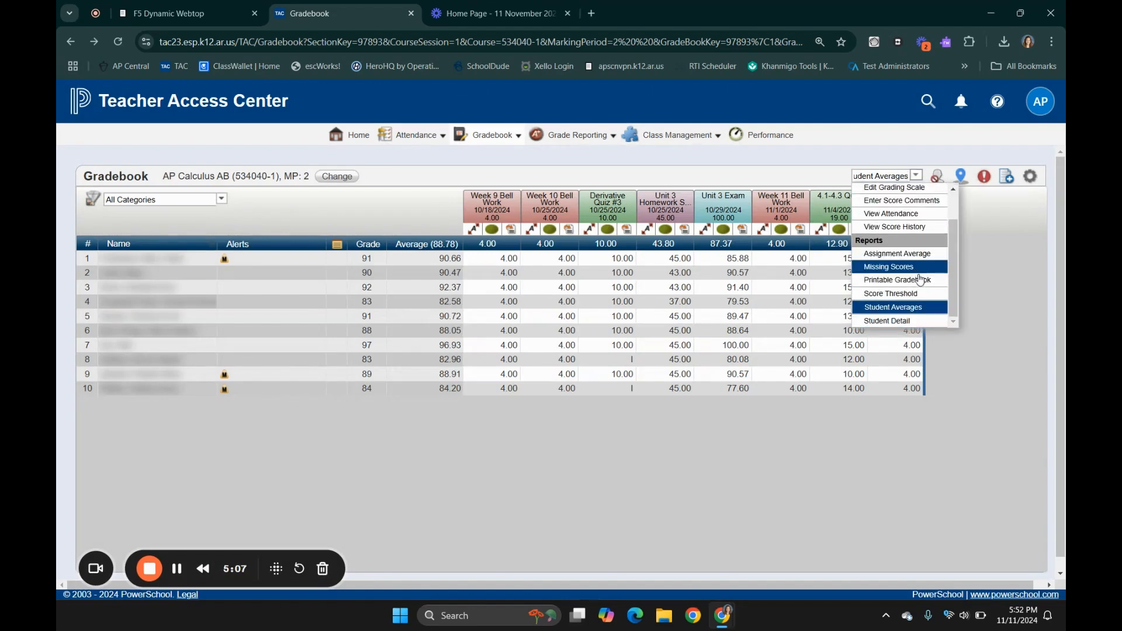
click(908, 321)
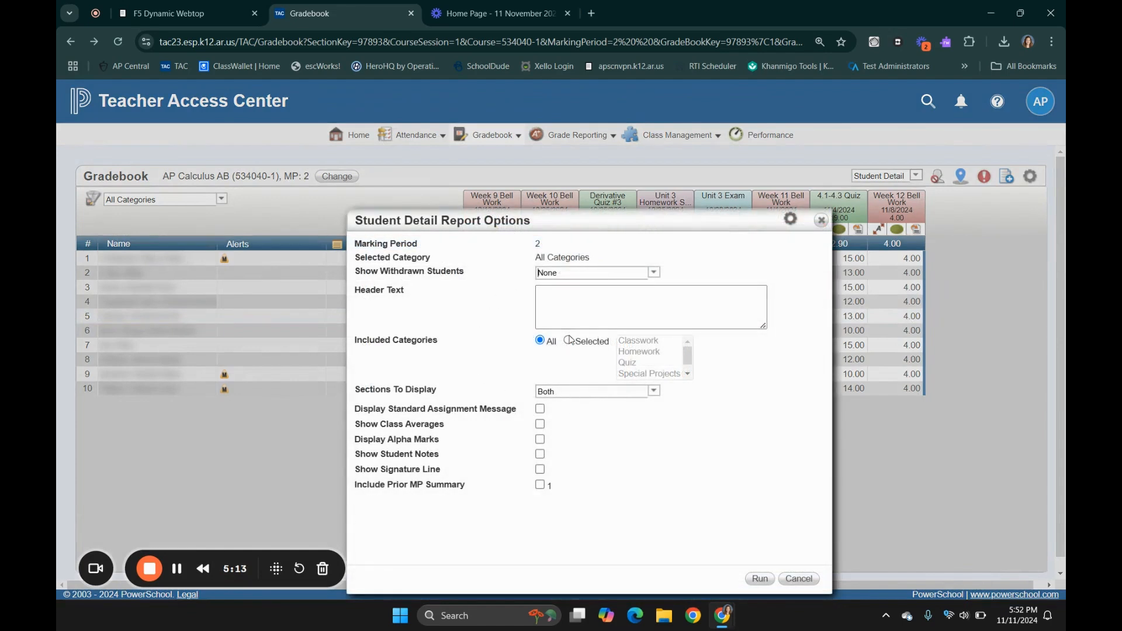
click(650, 294)
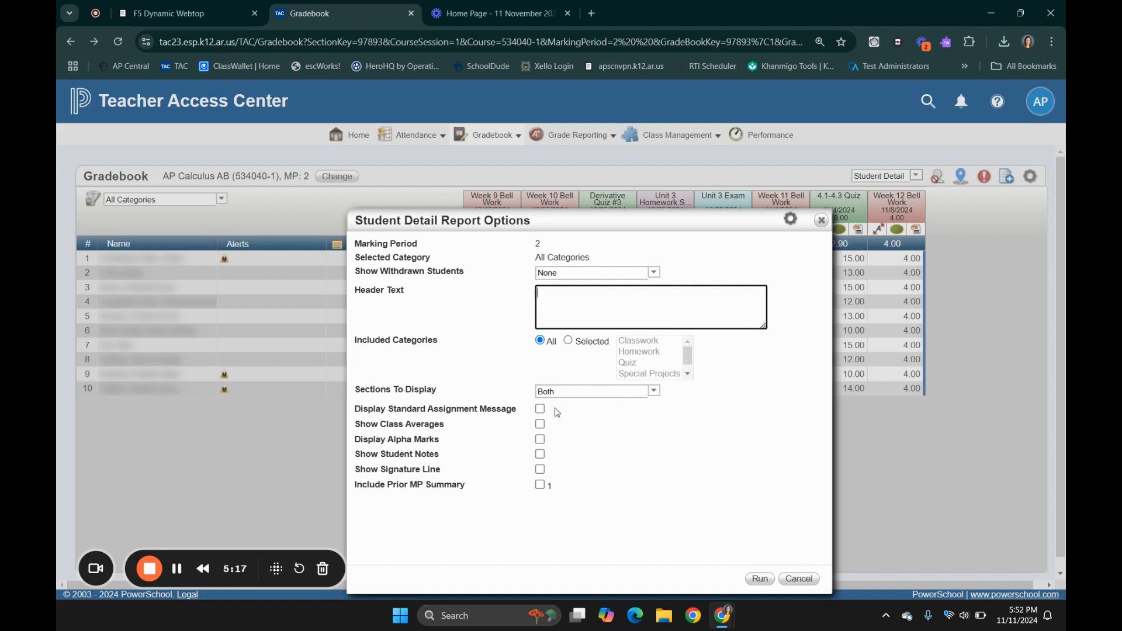
click(540, 425)
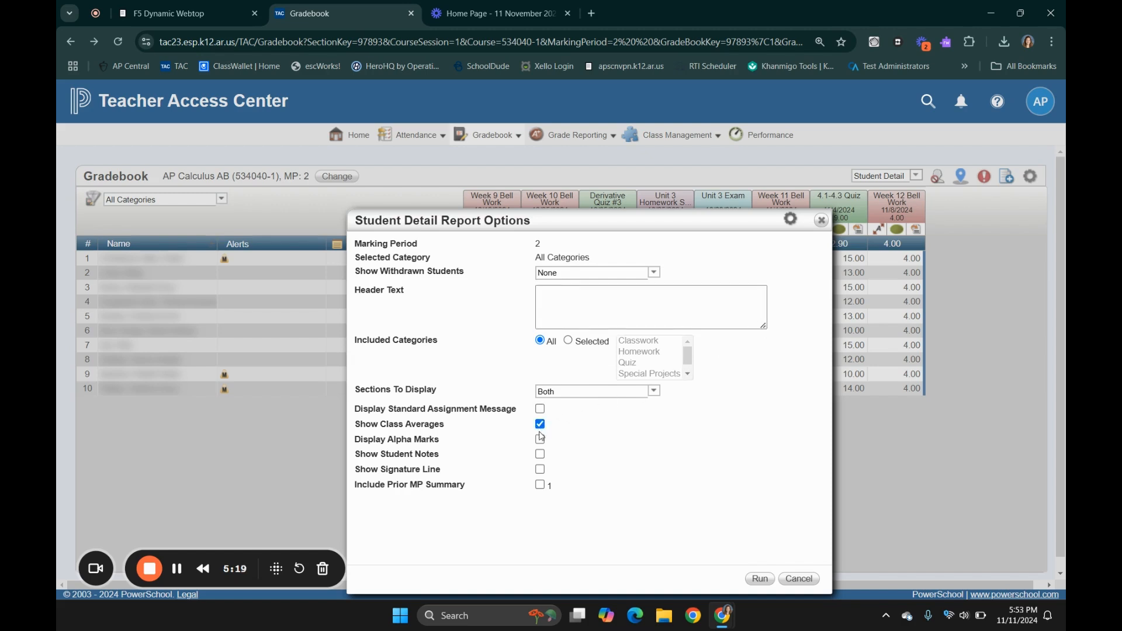
click(541, 470)
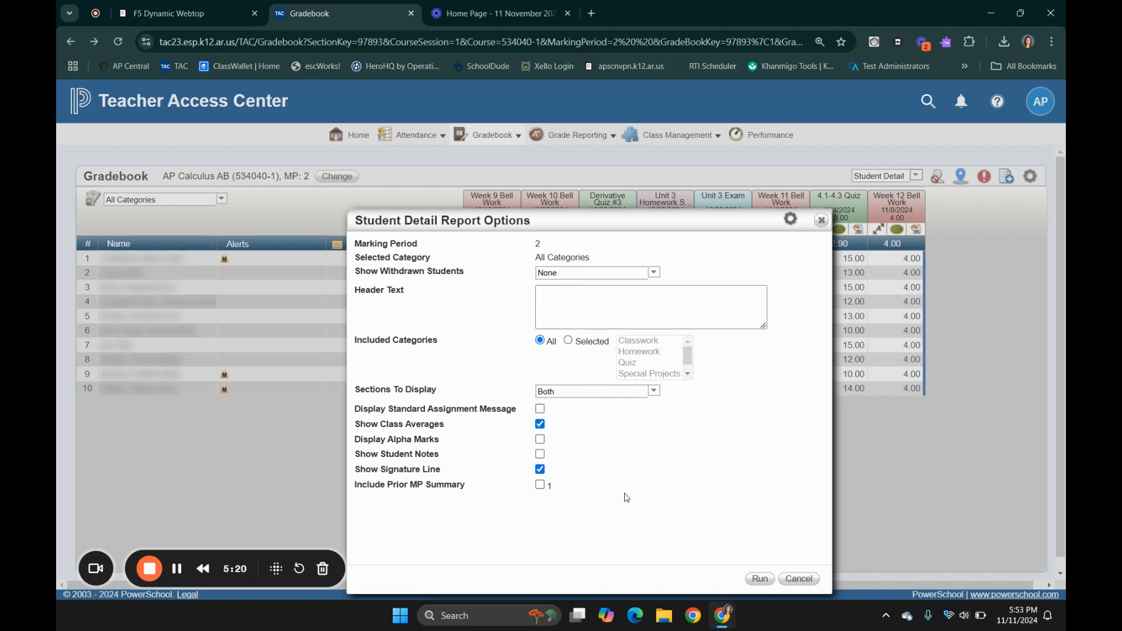
click(758, 578)
scroll(693, 301, down, 10)
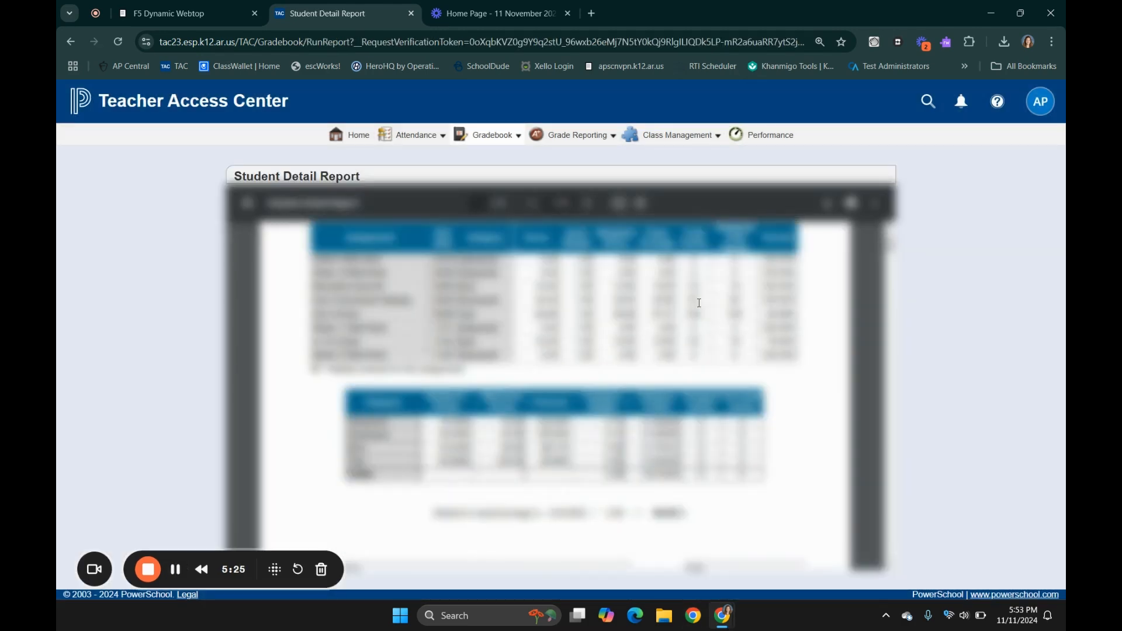
scroll(696, 294, down, 10)
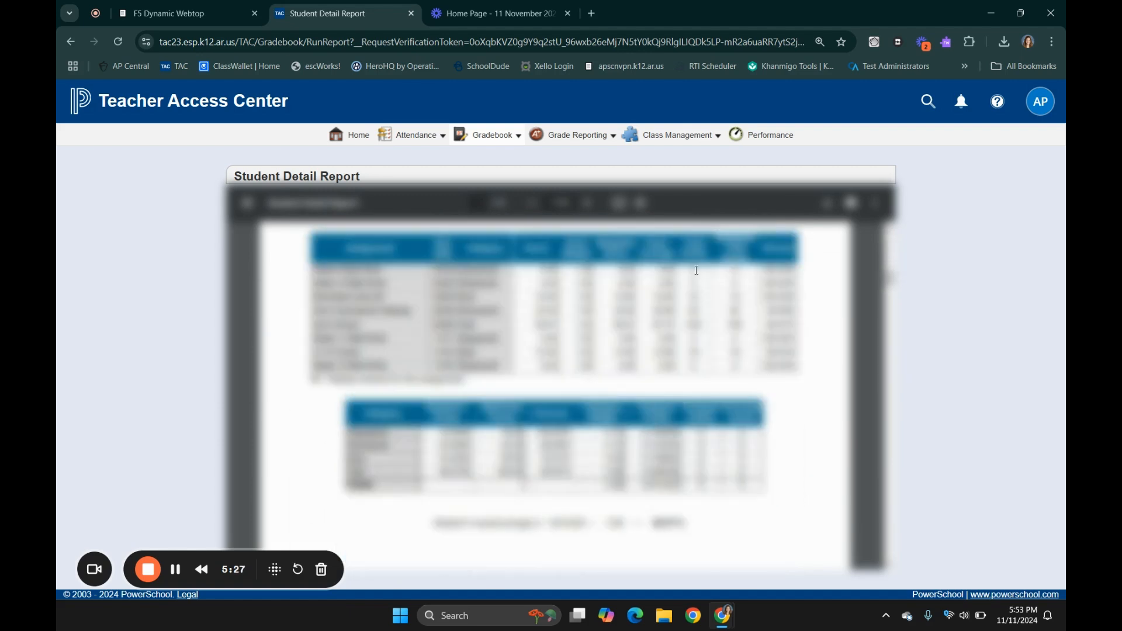
scroll(628, 316, down, 6)
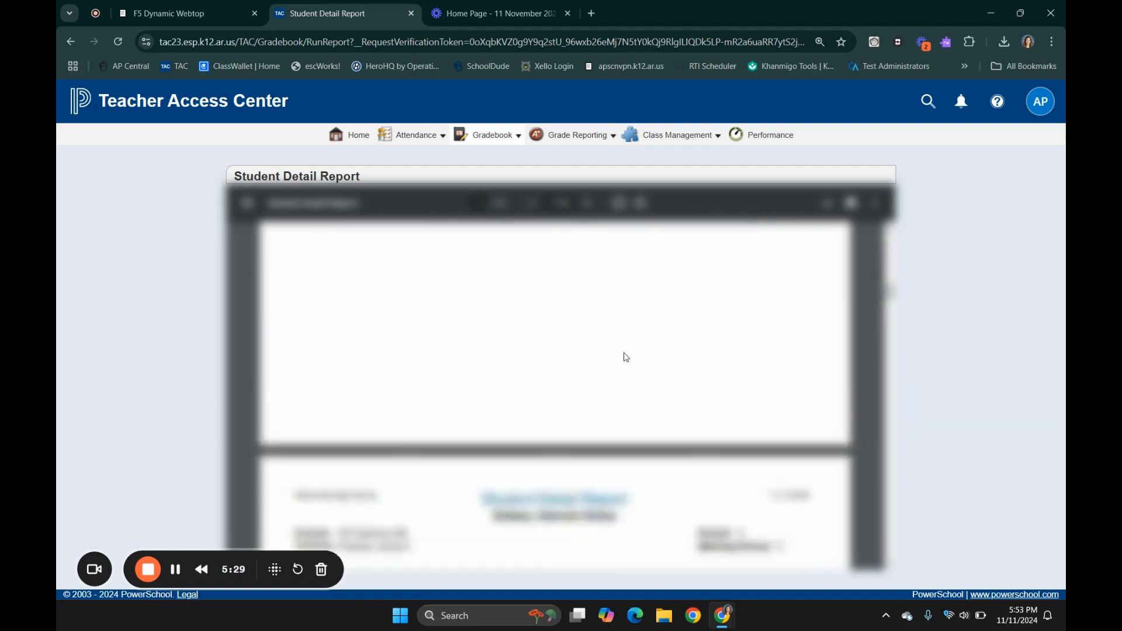
scroll(280, 325, down, 5)
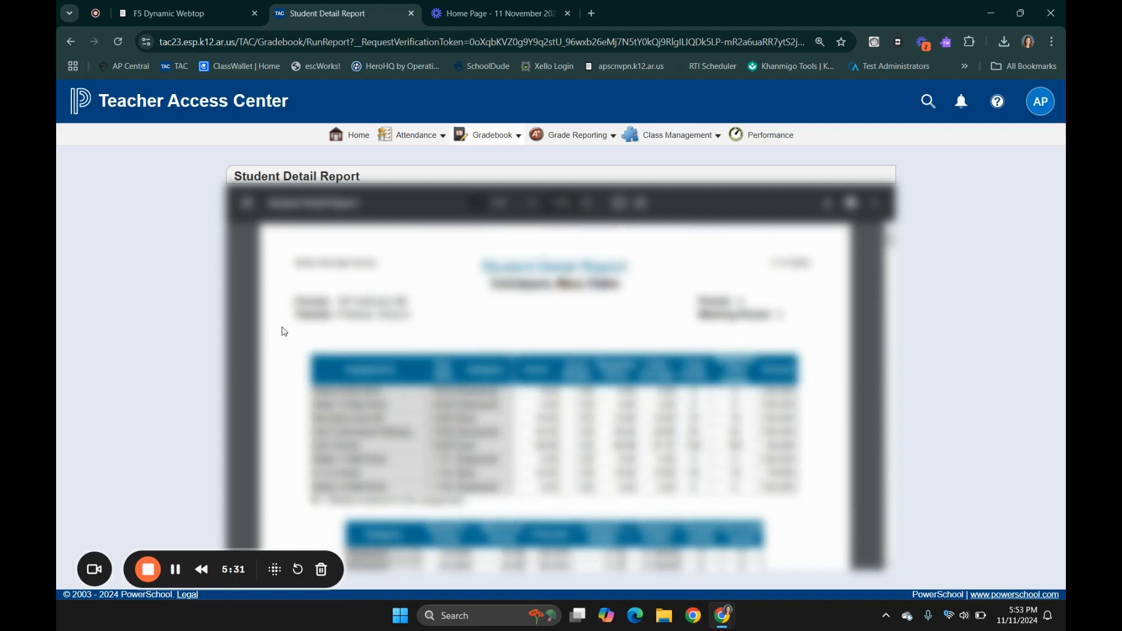